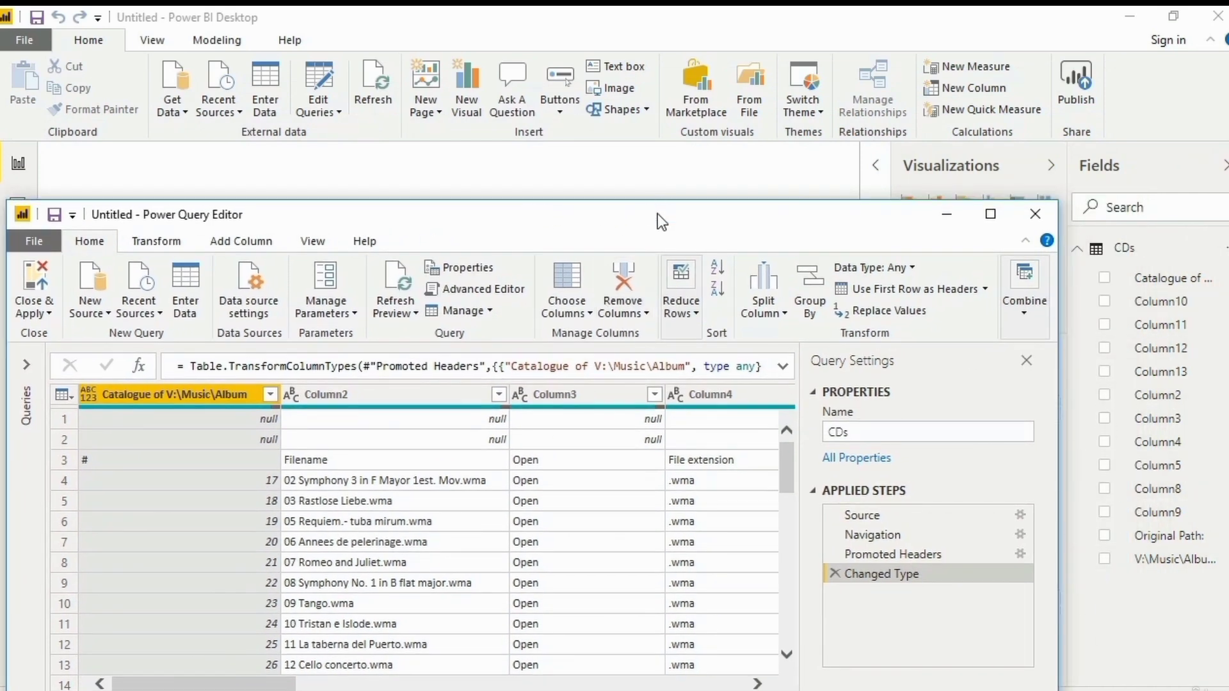
Maximize the Power Query Editor window so it fills the screen
double_click(658, 216)
click(26, 110)
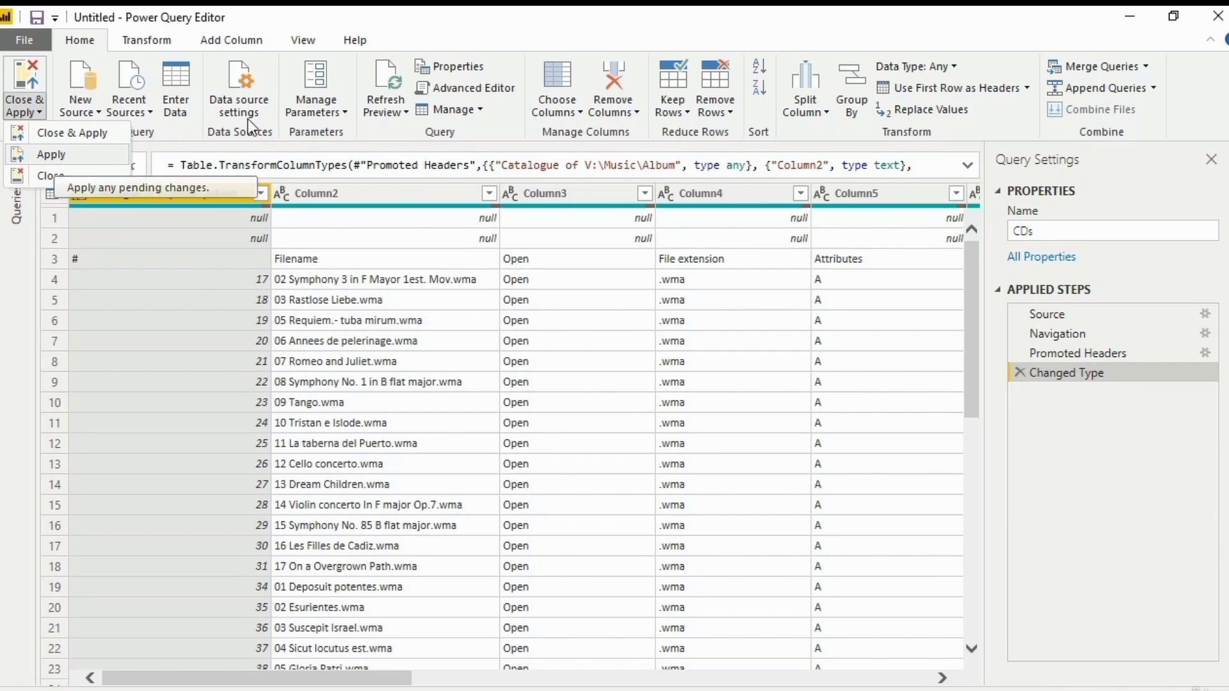
drag(281, 17, 329, 350)
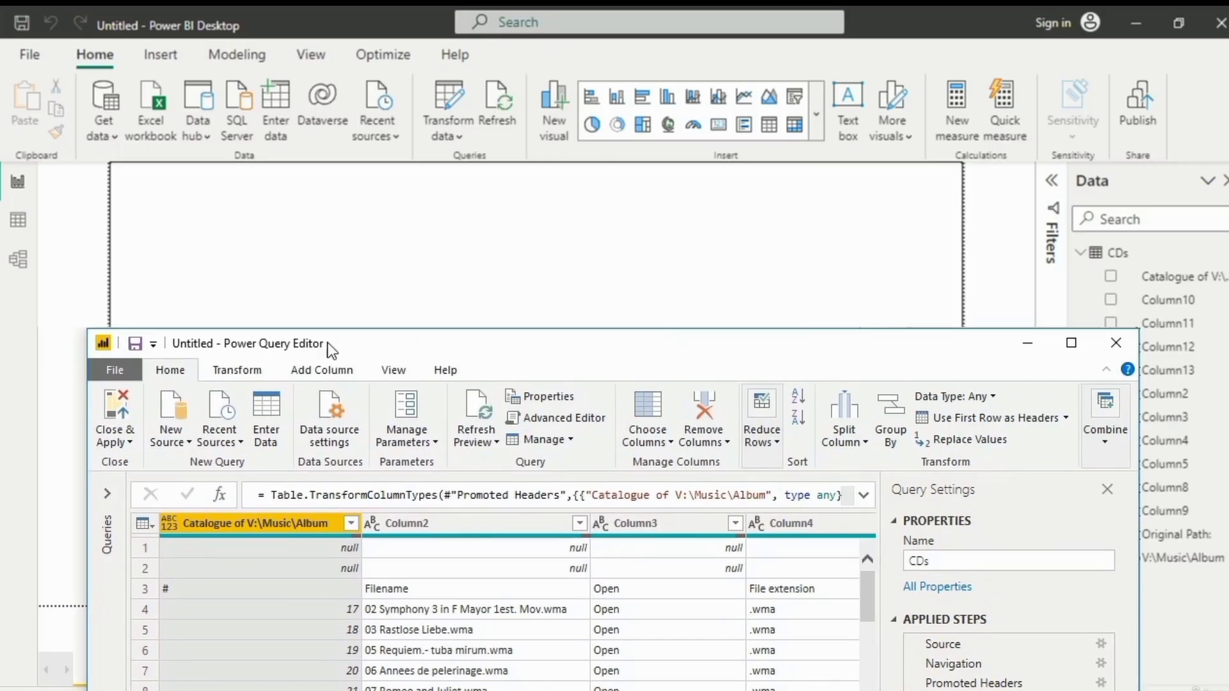
click(122, 442)
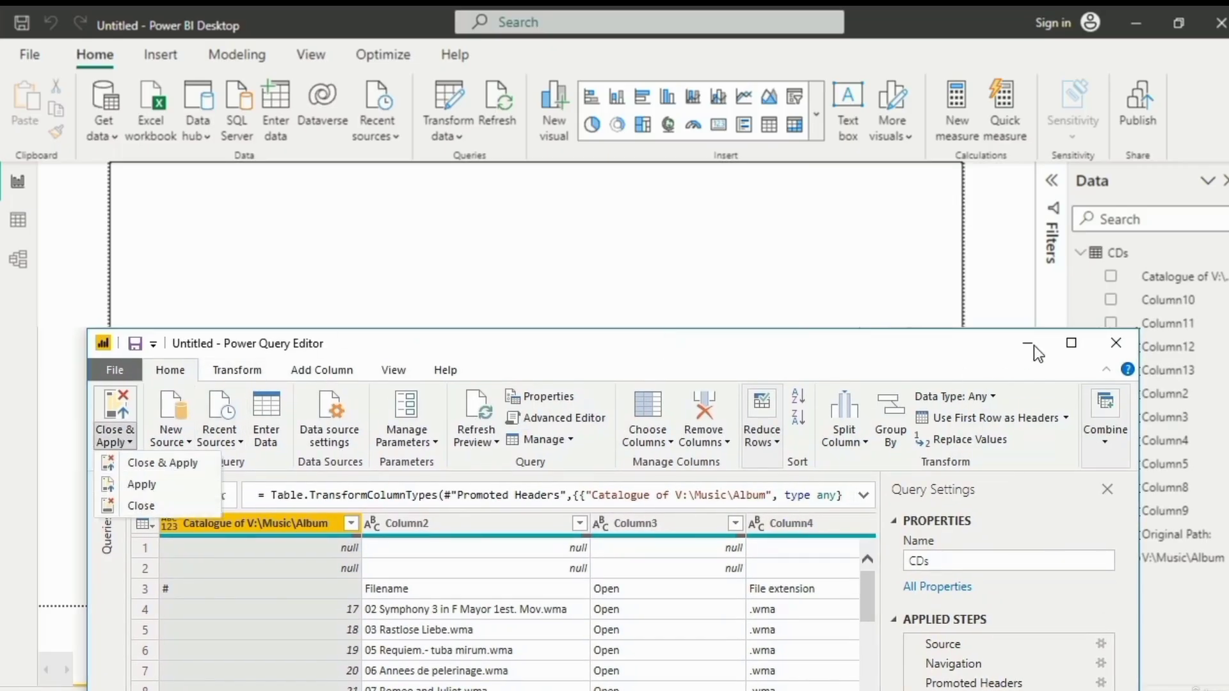
click(1070, 342)
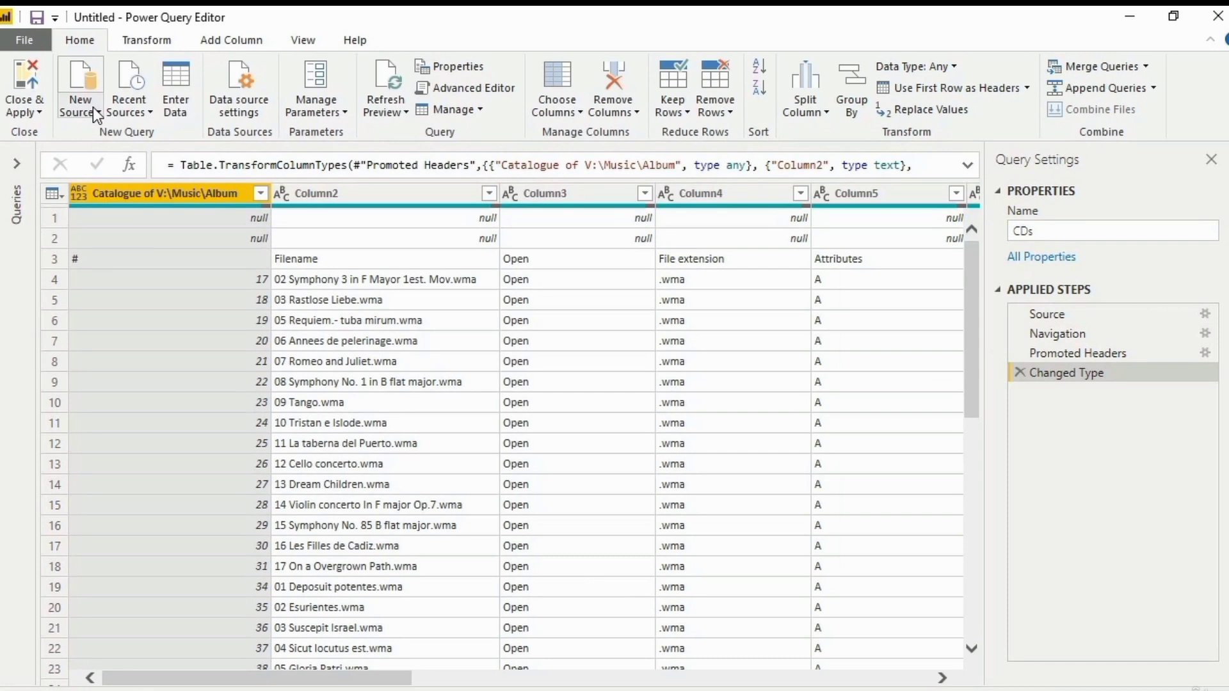
Expand the Queries pane to show the list of loaded queries
click(94, 107)
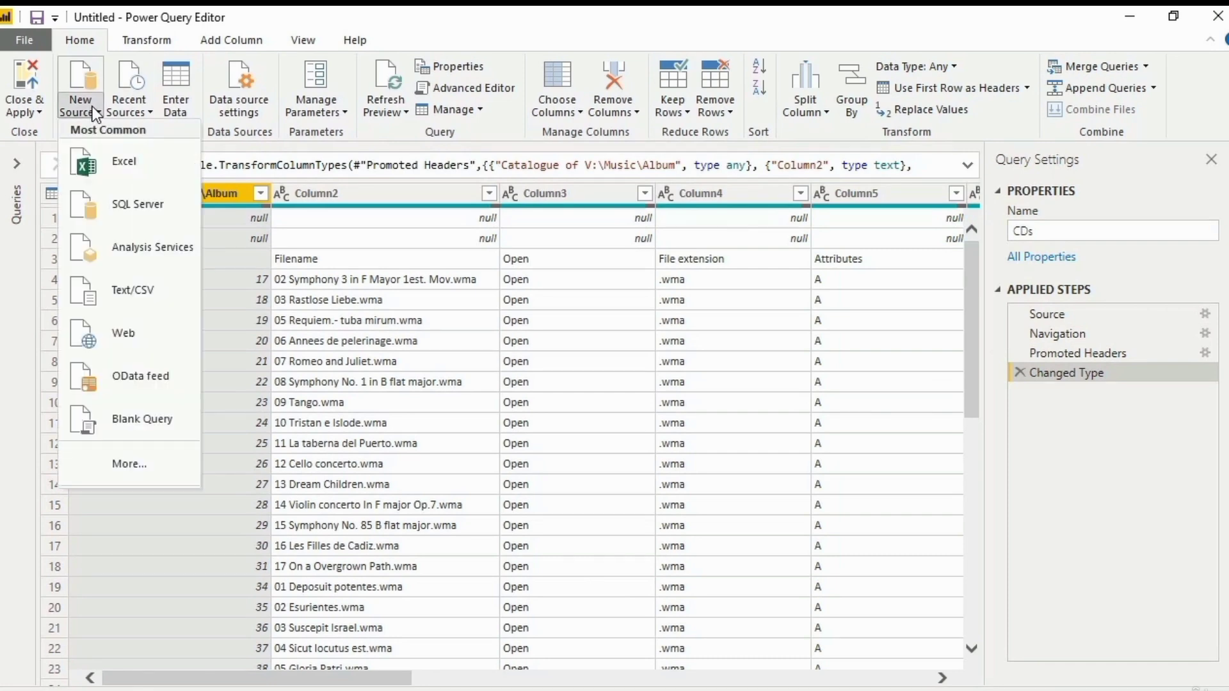
click(20, 161)
click(14, 164)
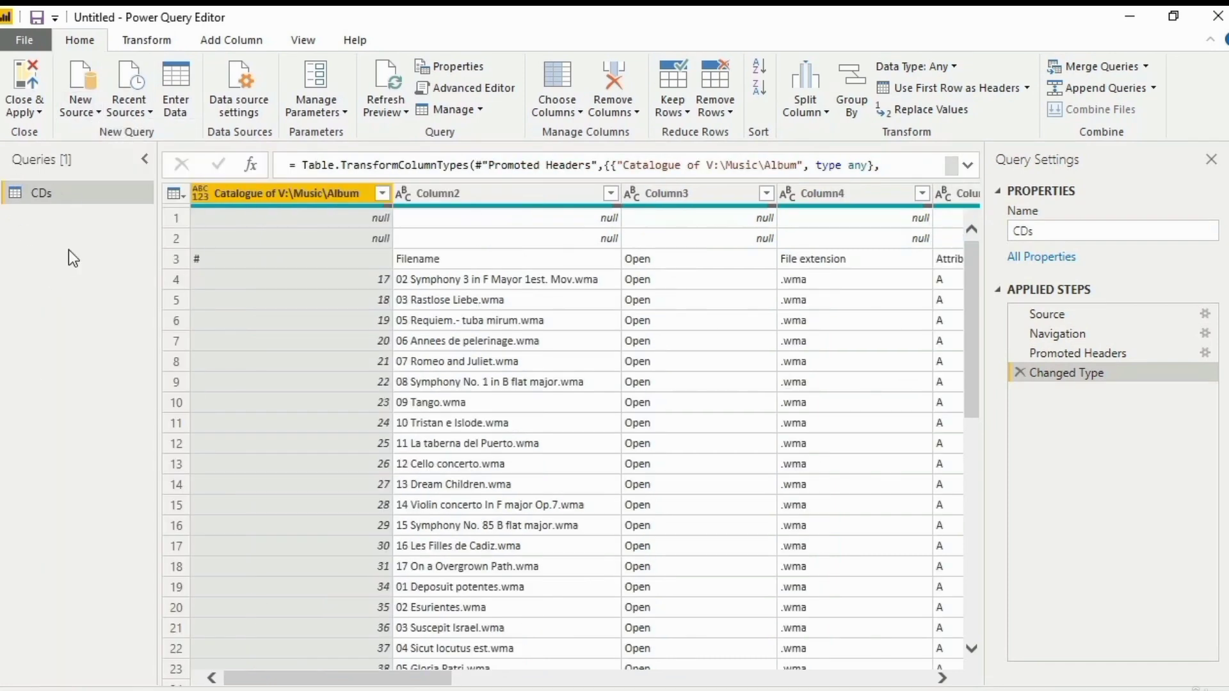
Start a manually entered table with two columns and fill its first row with "My date" and 2
click(132, 111)
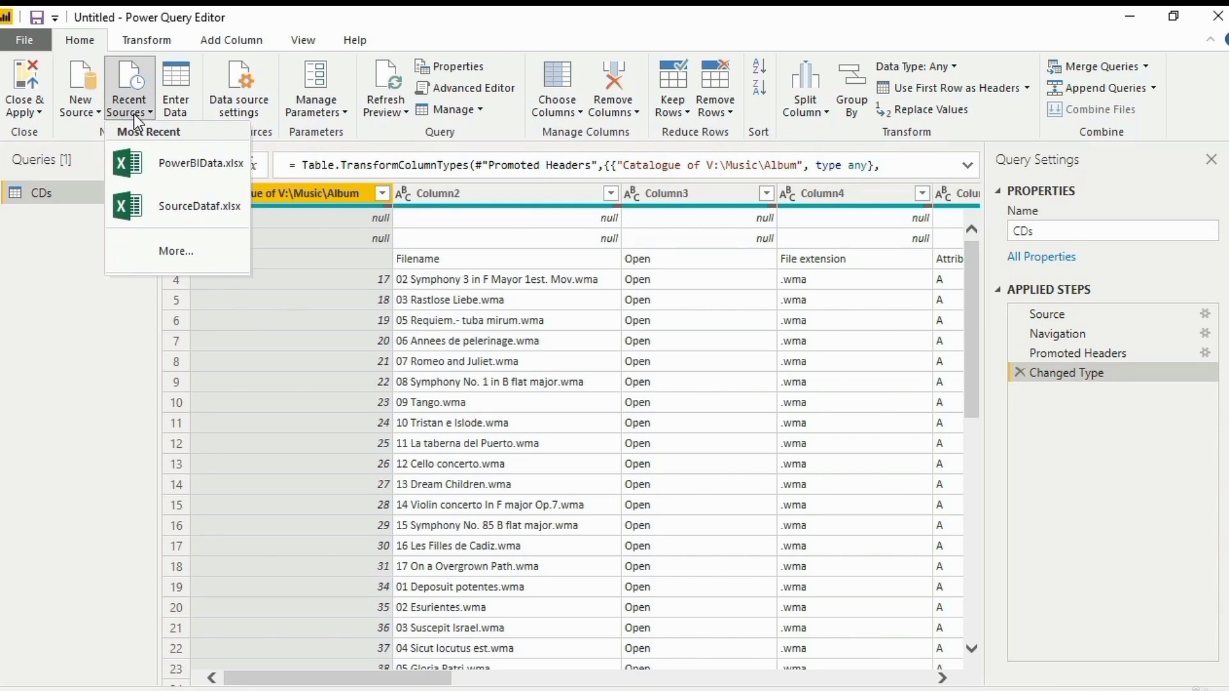
click(183, 95)
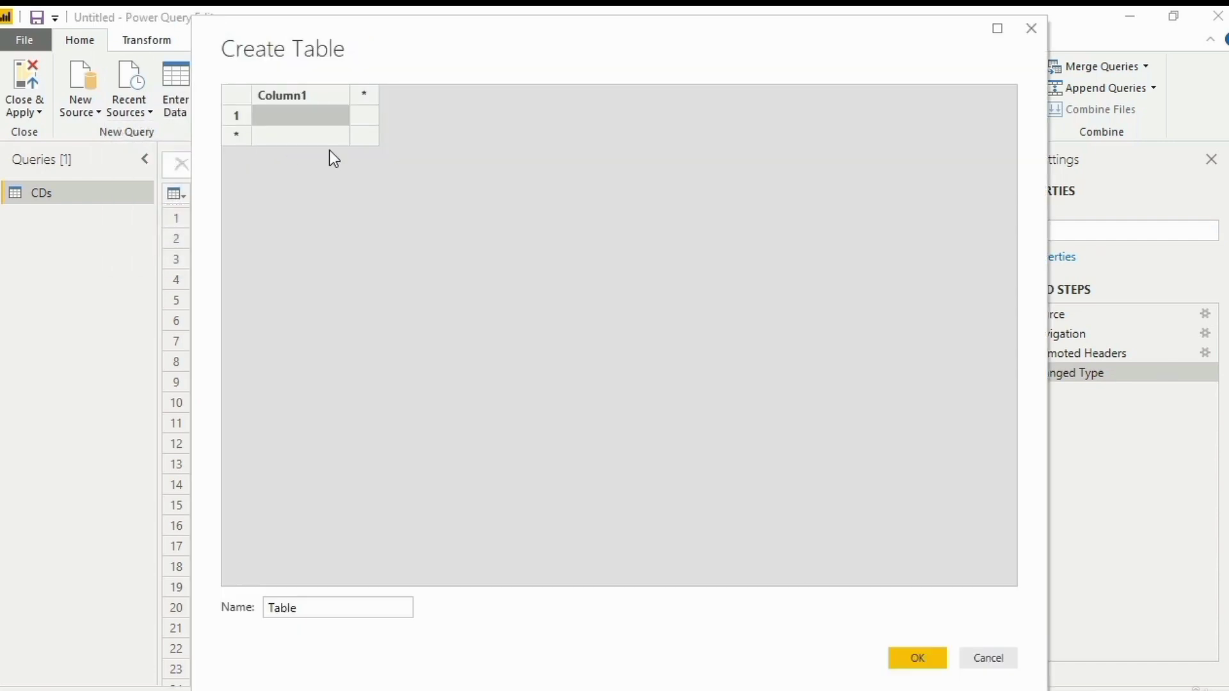
click(320, 91)
click(303, 116)
text(M)
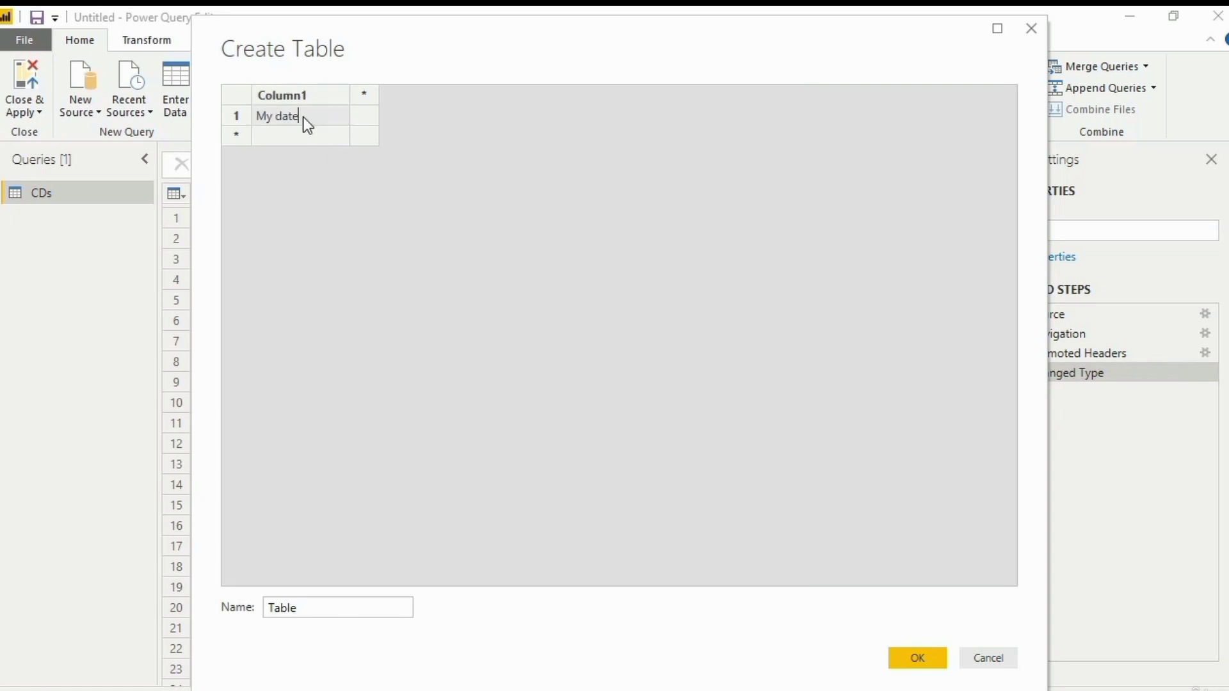
text(y date)
click(364, 94)
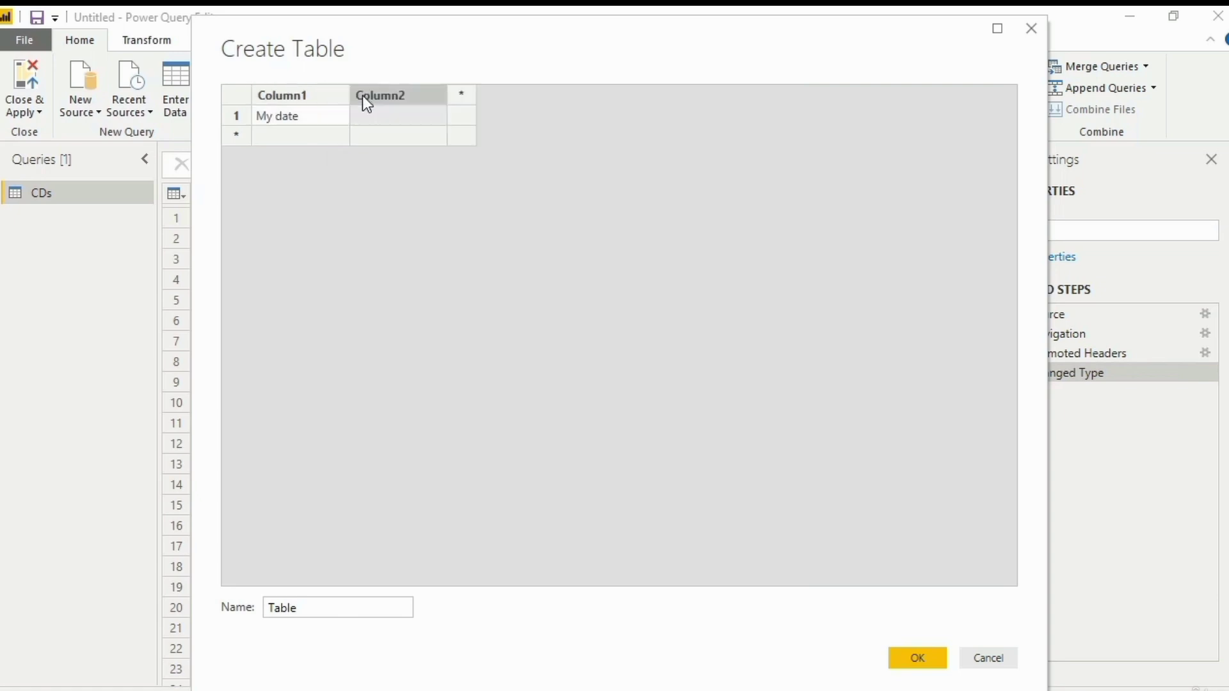
click(401, 116)
text(2)
Add a second row containing "My data 3" and 4, and create the table under the name Table
click(301, 142)
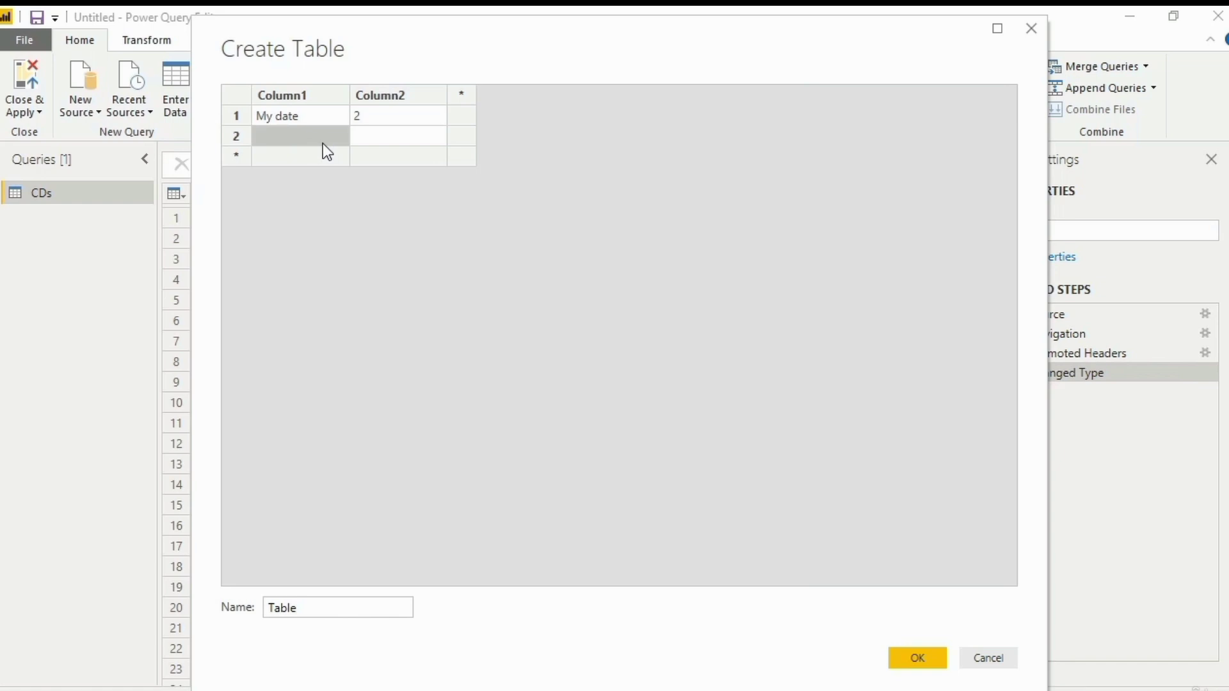
text(My data 3)
key(Tab)
text(4)
key(Return)
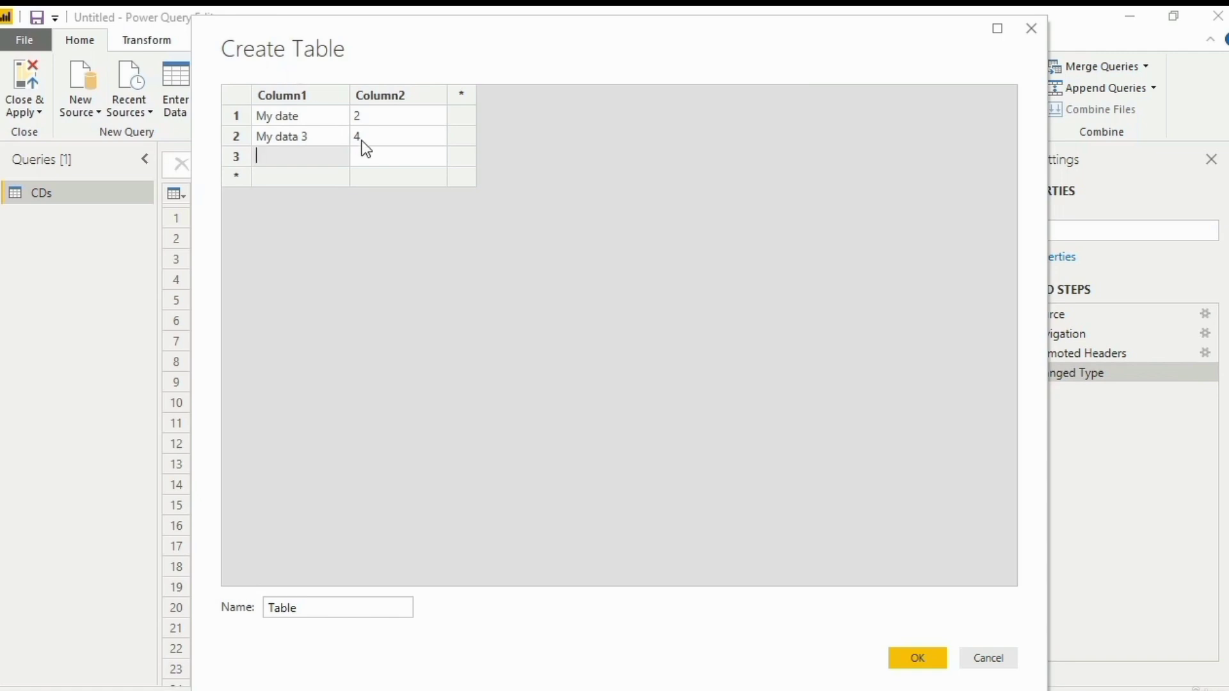
click(912, 658)
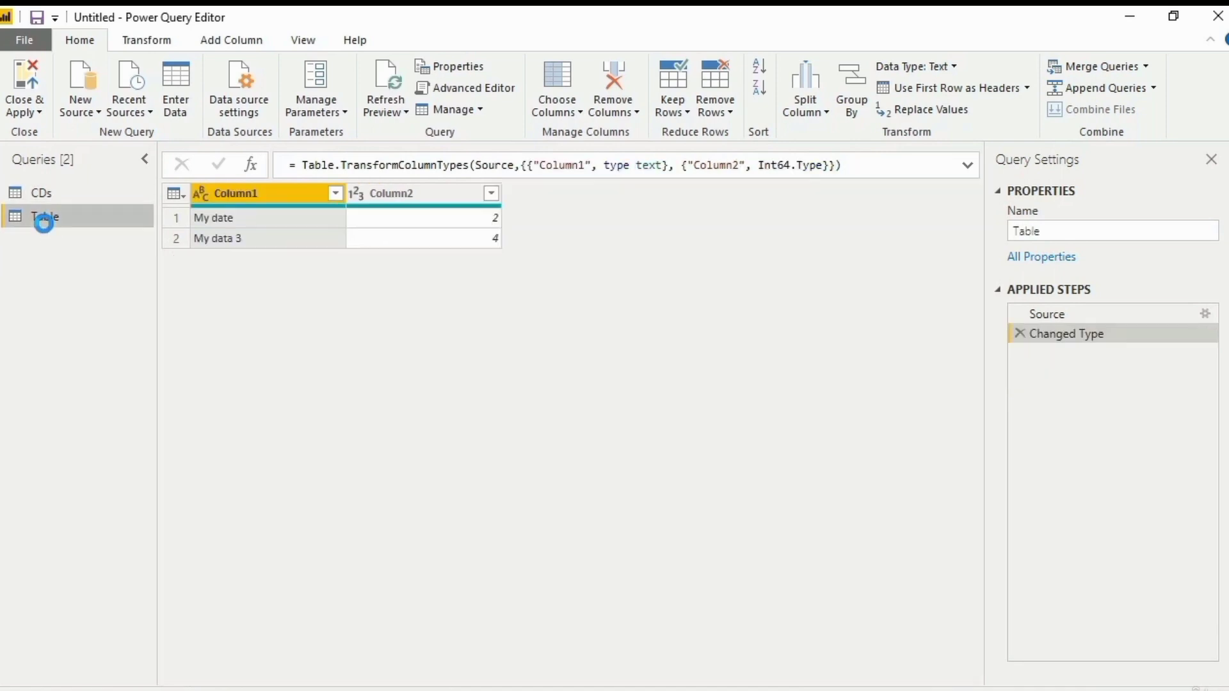
Delete the manually entered query named Table after switching between it and the CDs query
click(41, 194)
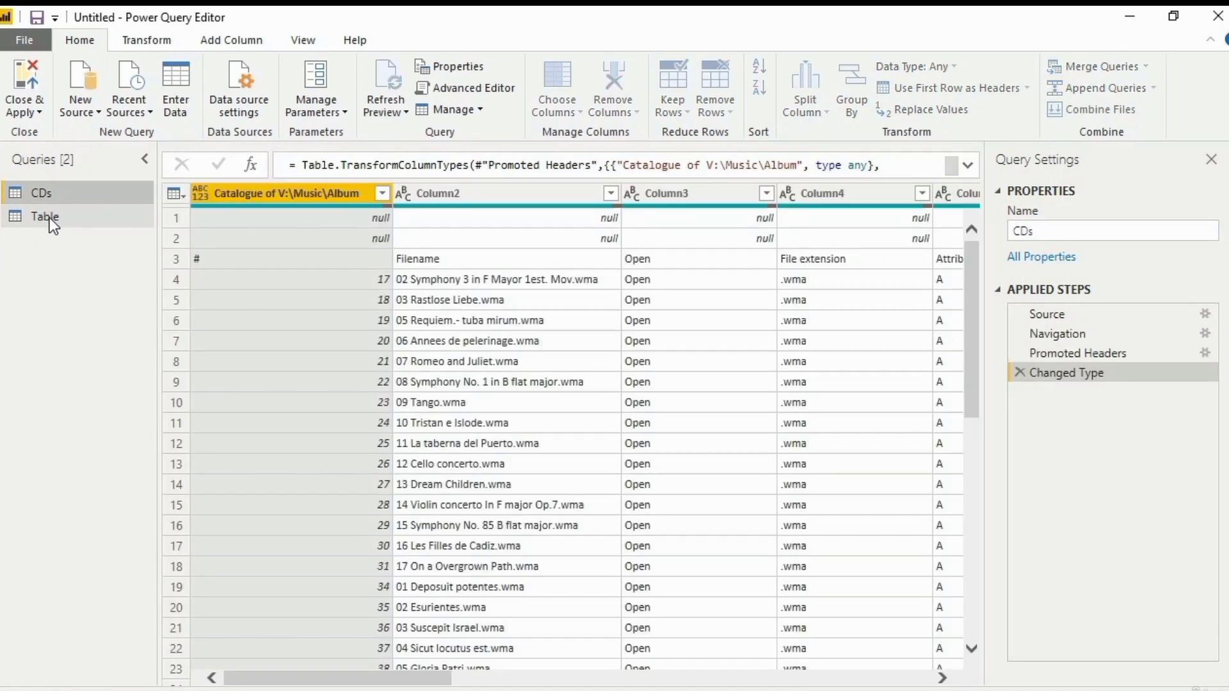
click(49, 218)
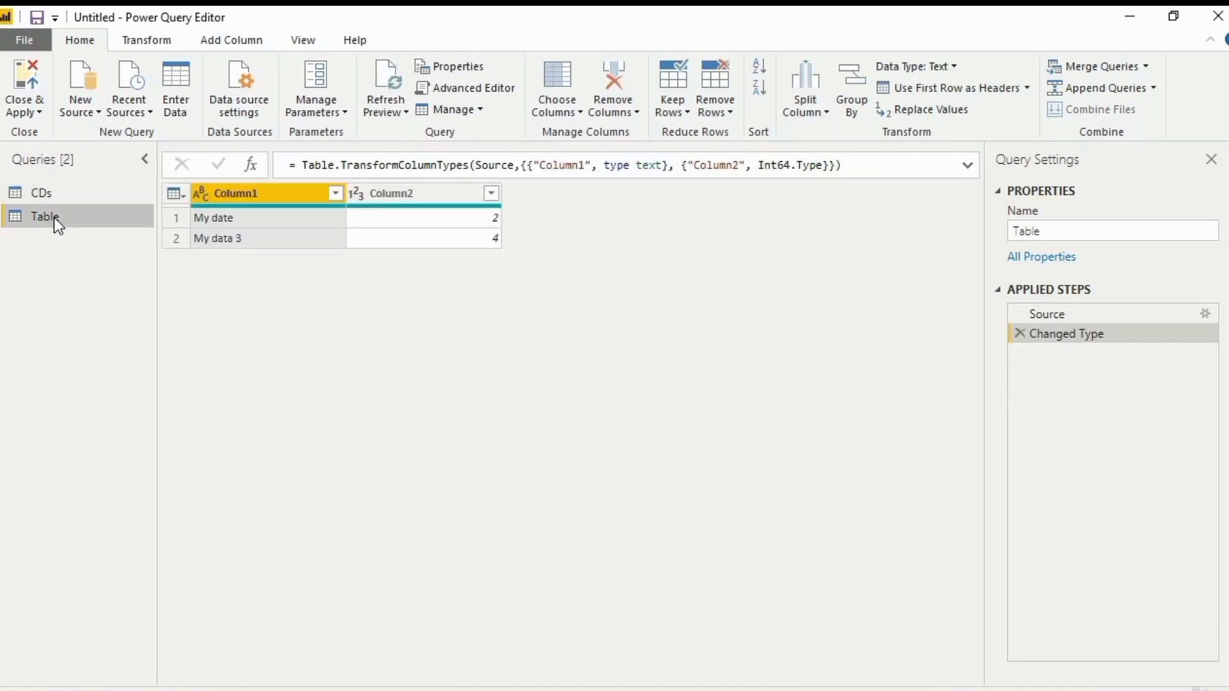
click(477, 112)
click(478, 110)
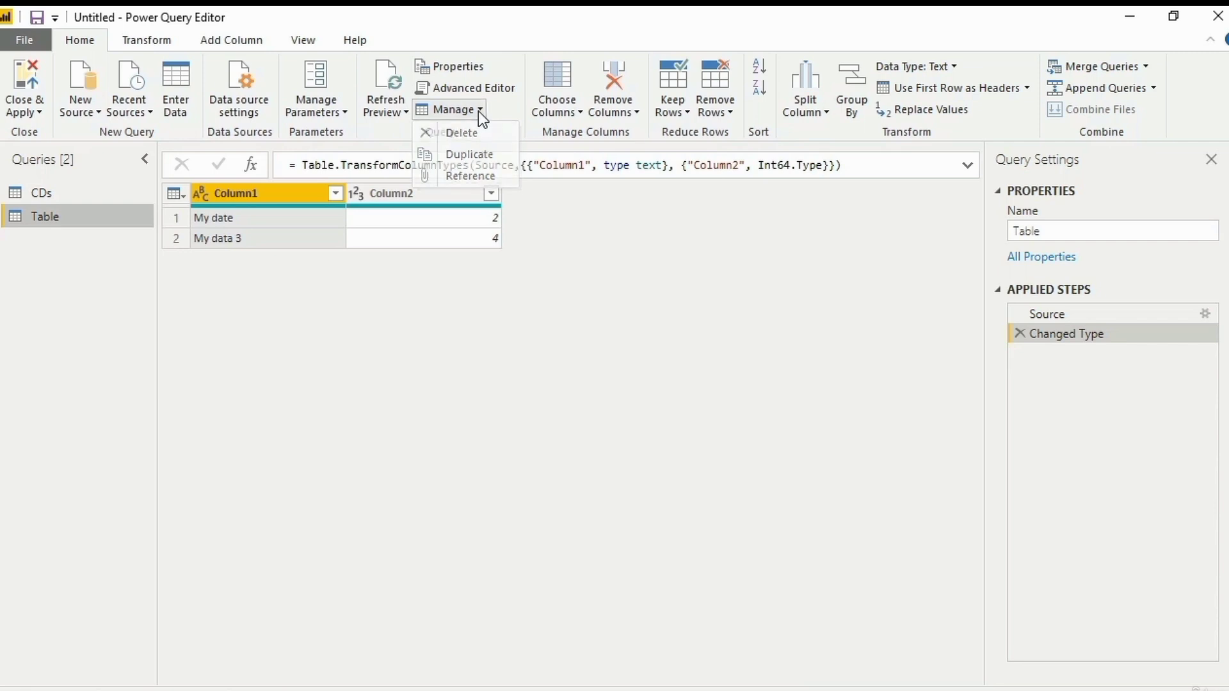
click(477, 112)
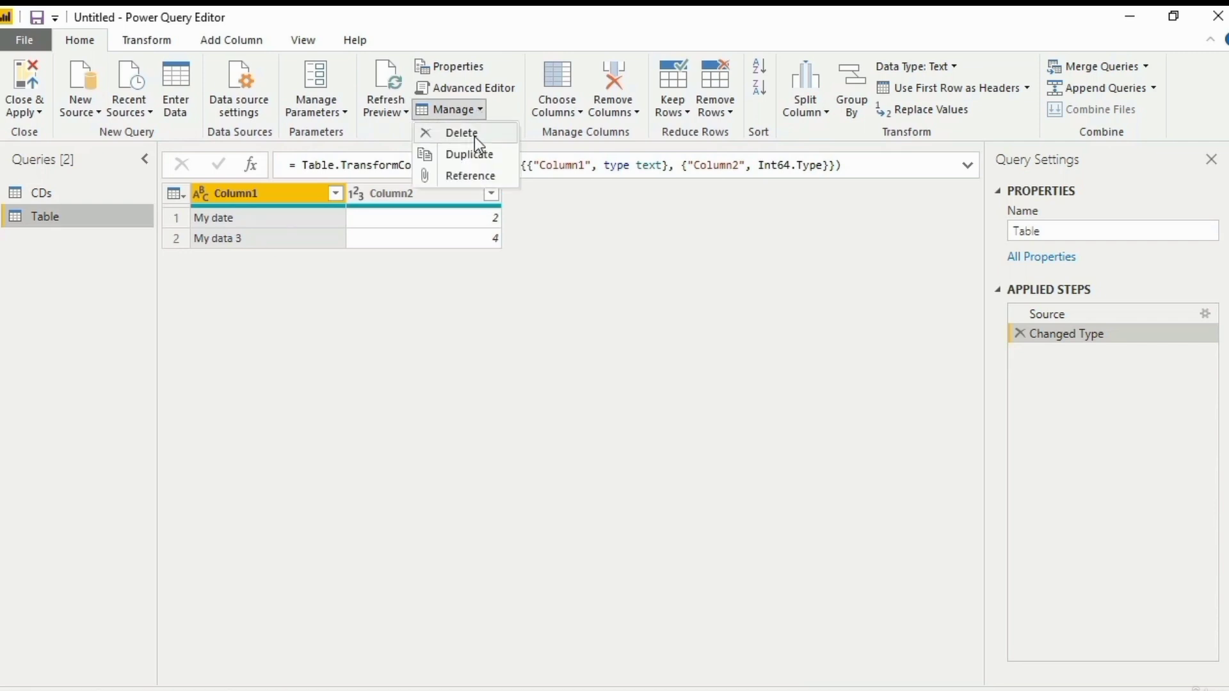
click(474, 136)
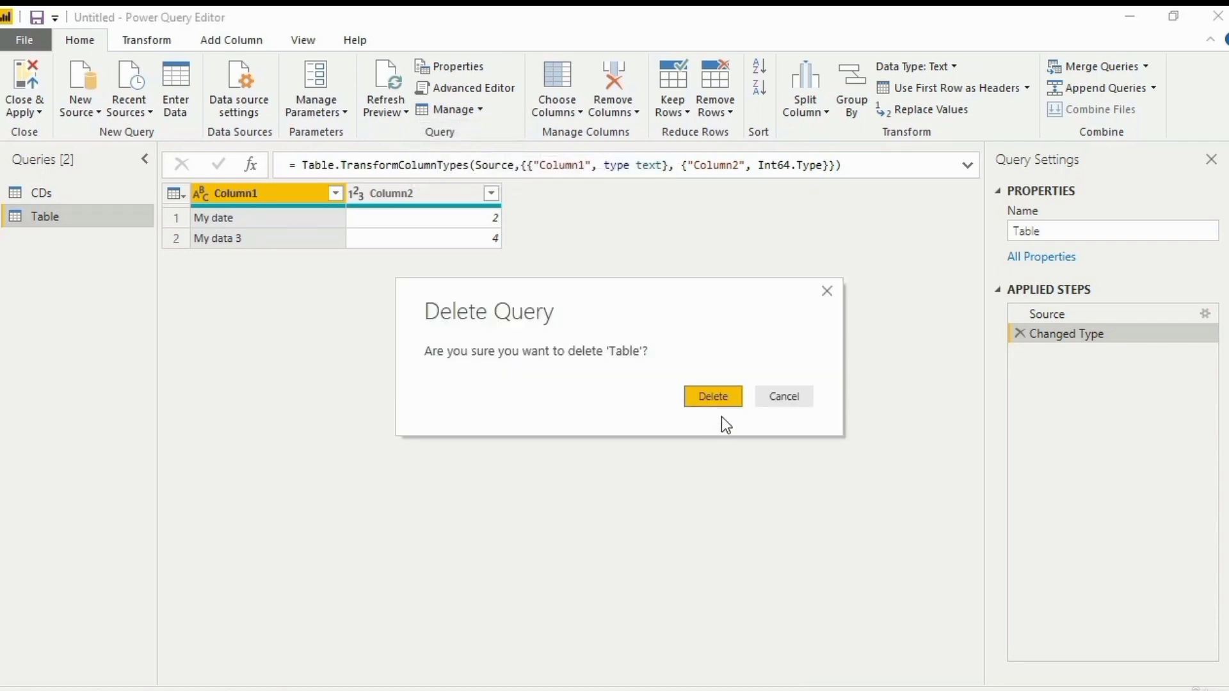
click(722, 403)
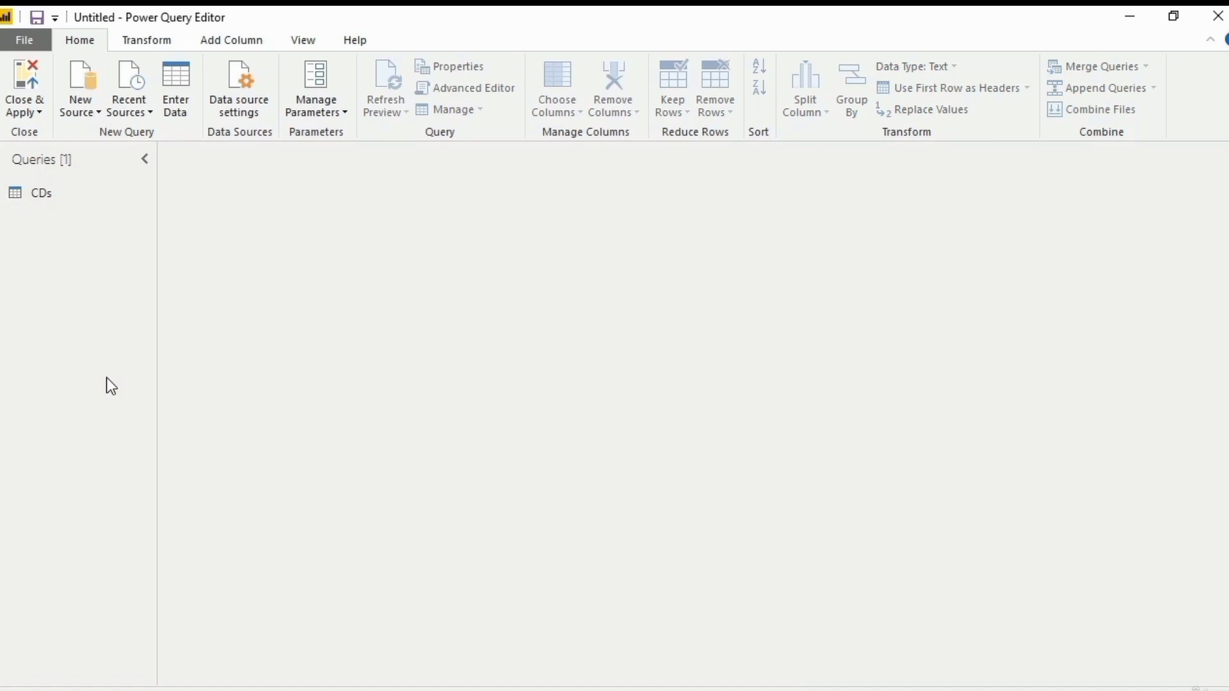
Duplicate the CDs query
click(61, 193)
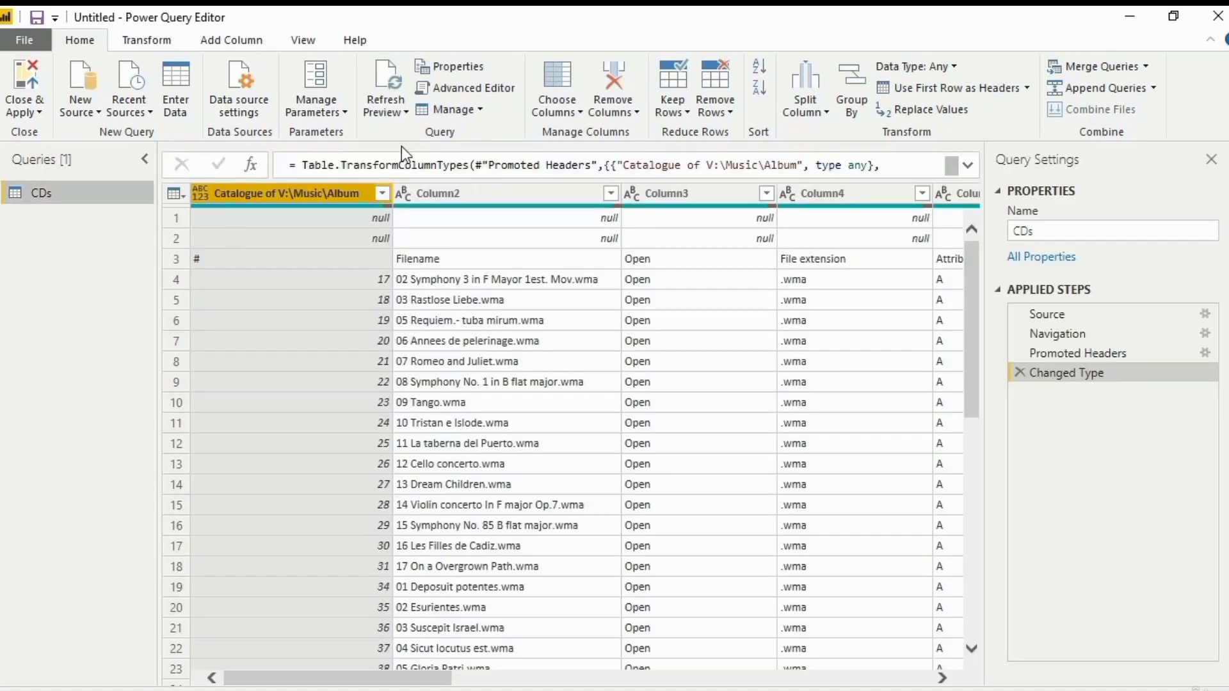
click(476, 109)
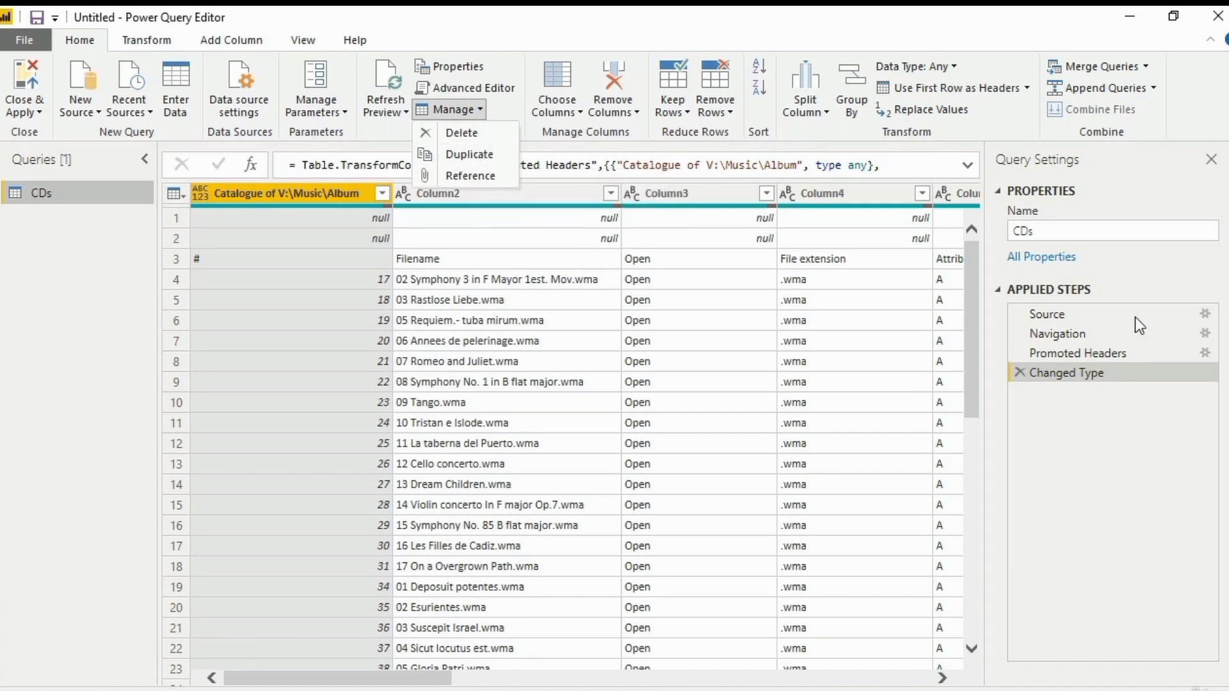
click(454, 154)
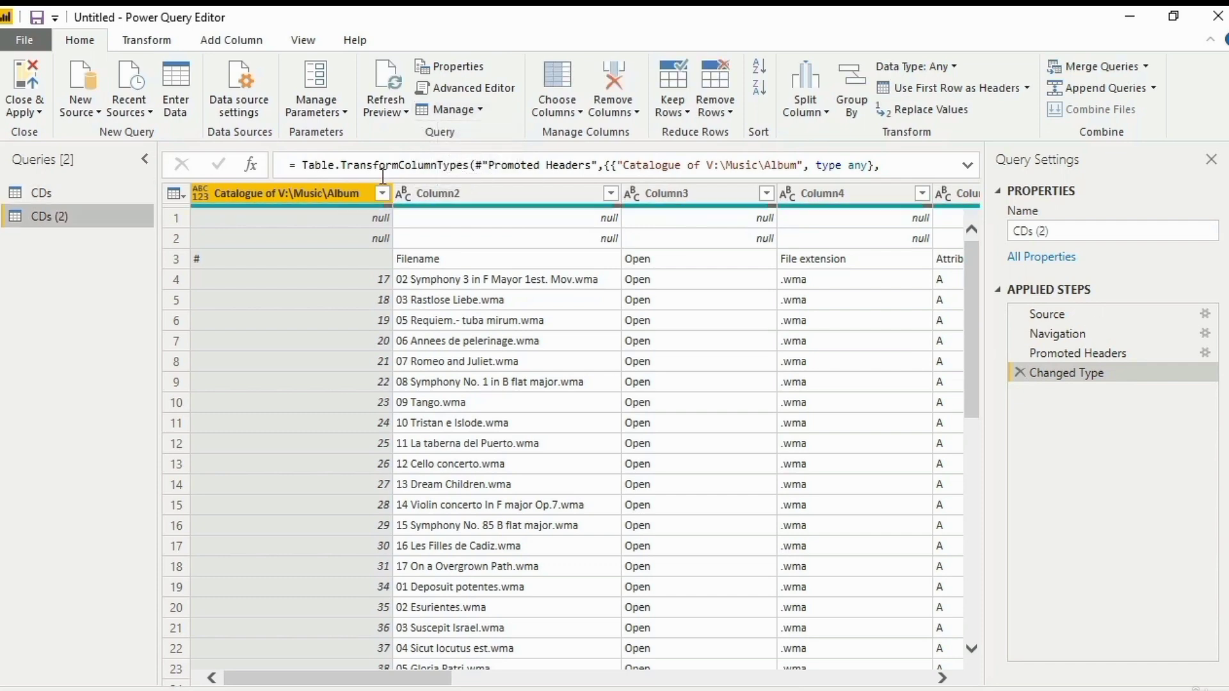
Compare the CDs query with its duplicate and change Column3 of the original to the Decimal Number data type
click(58, 193)
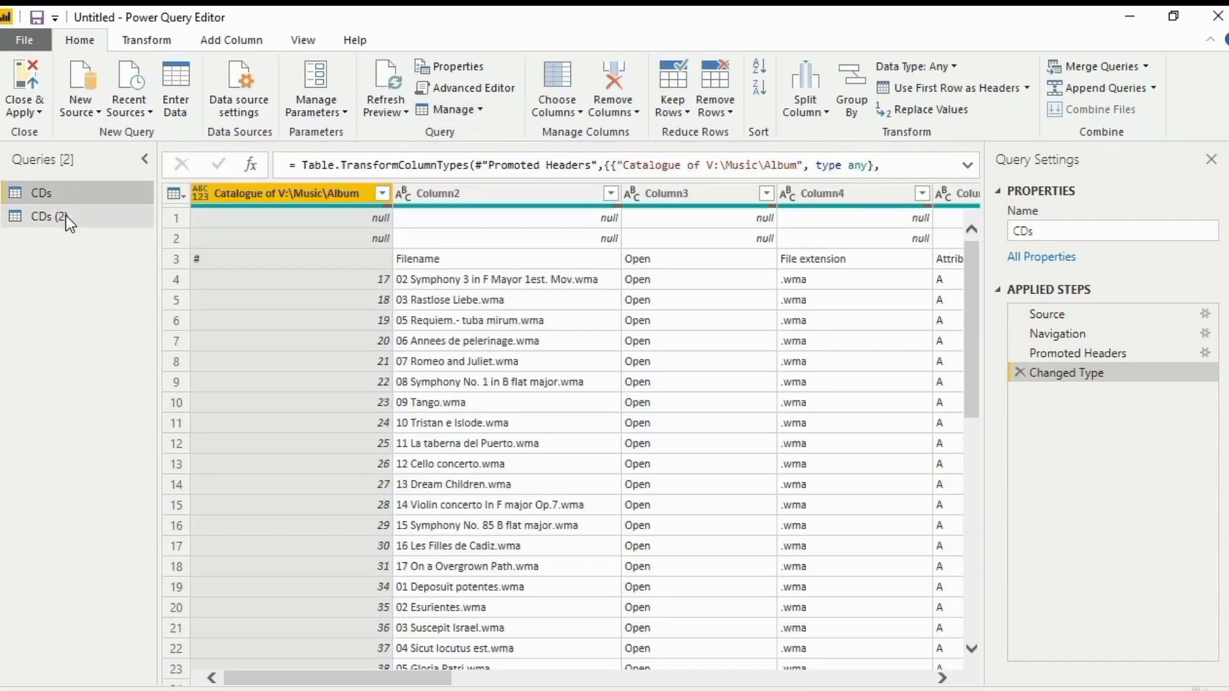
click(58, 215)
click(65, 187)
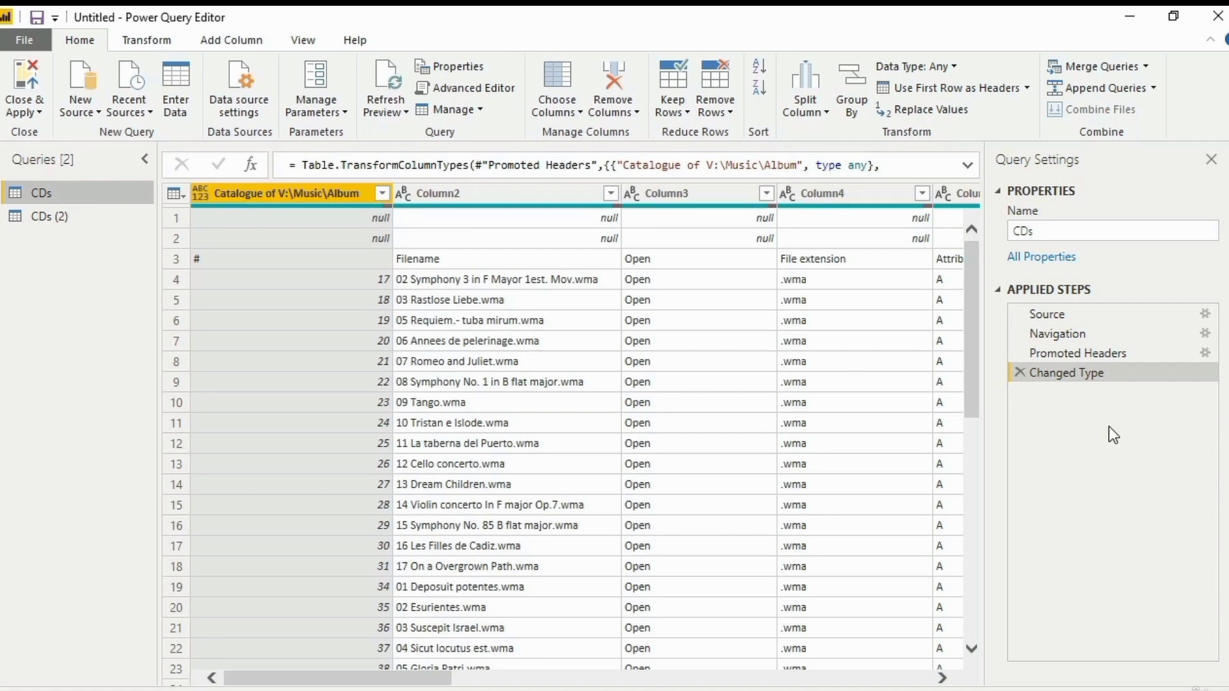
click(748, 325)
click(743, 195)
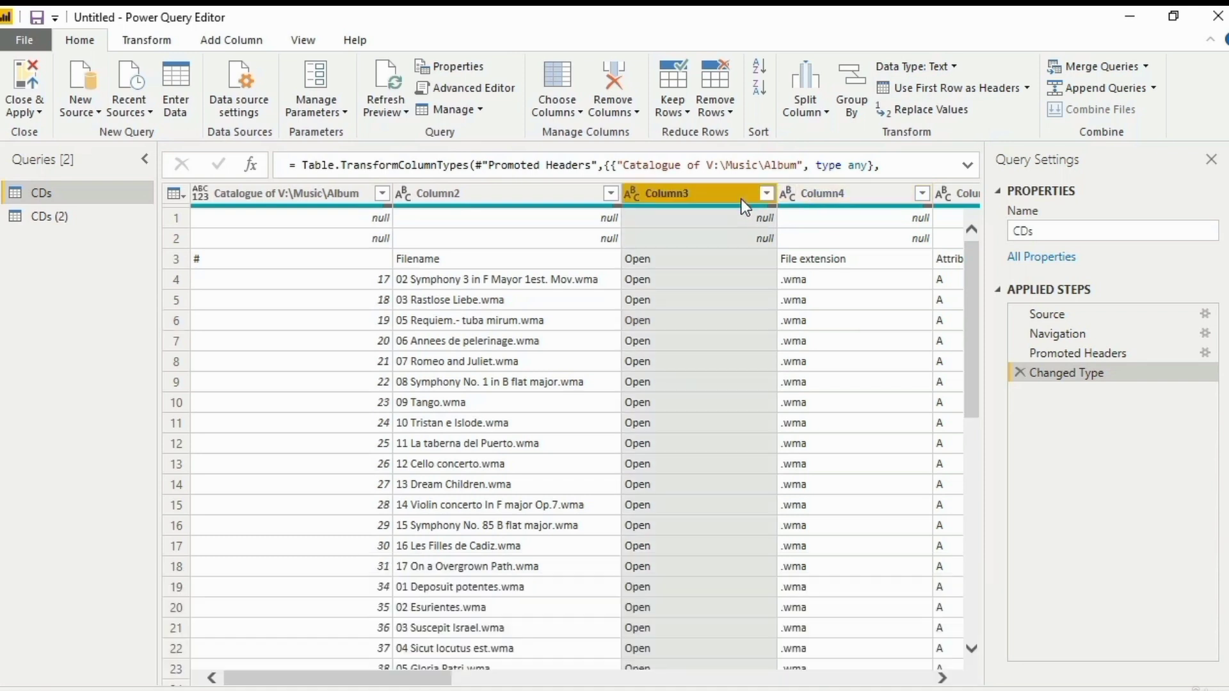
click(939, 70)
click(966, 87)
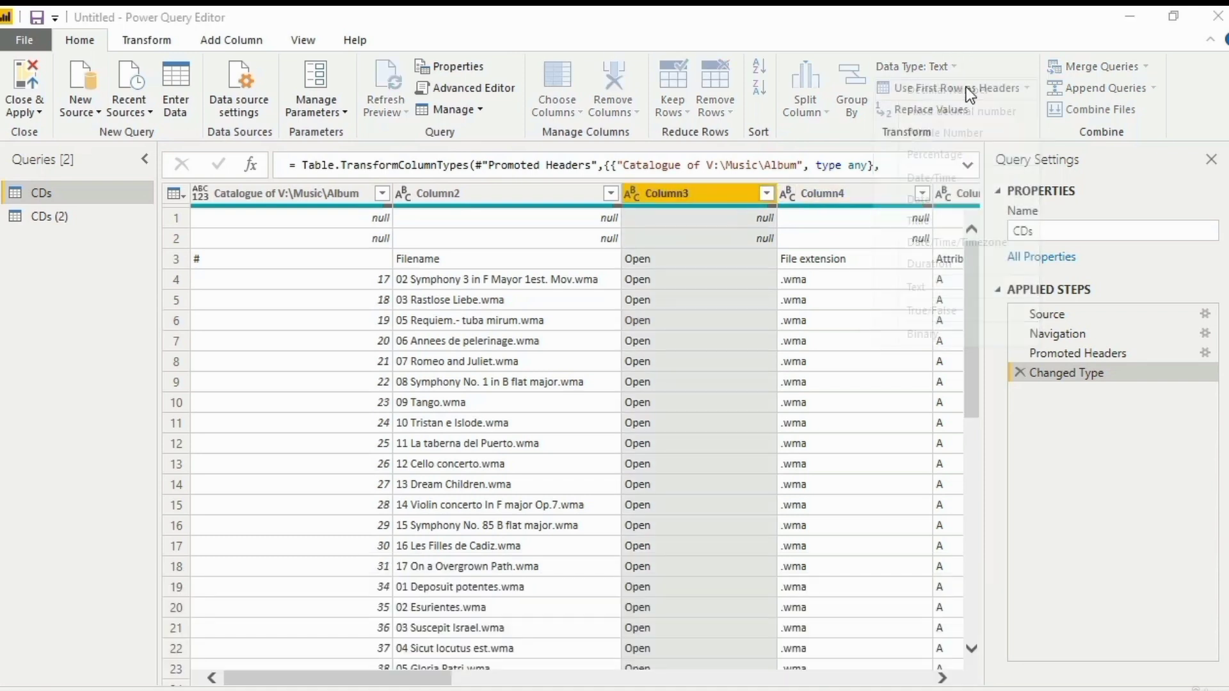
click(724, 423)
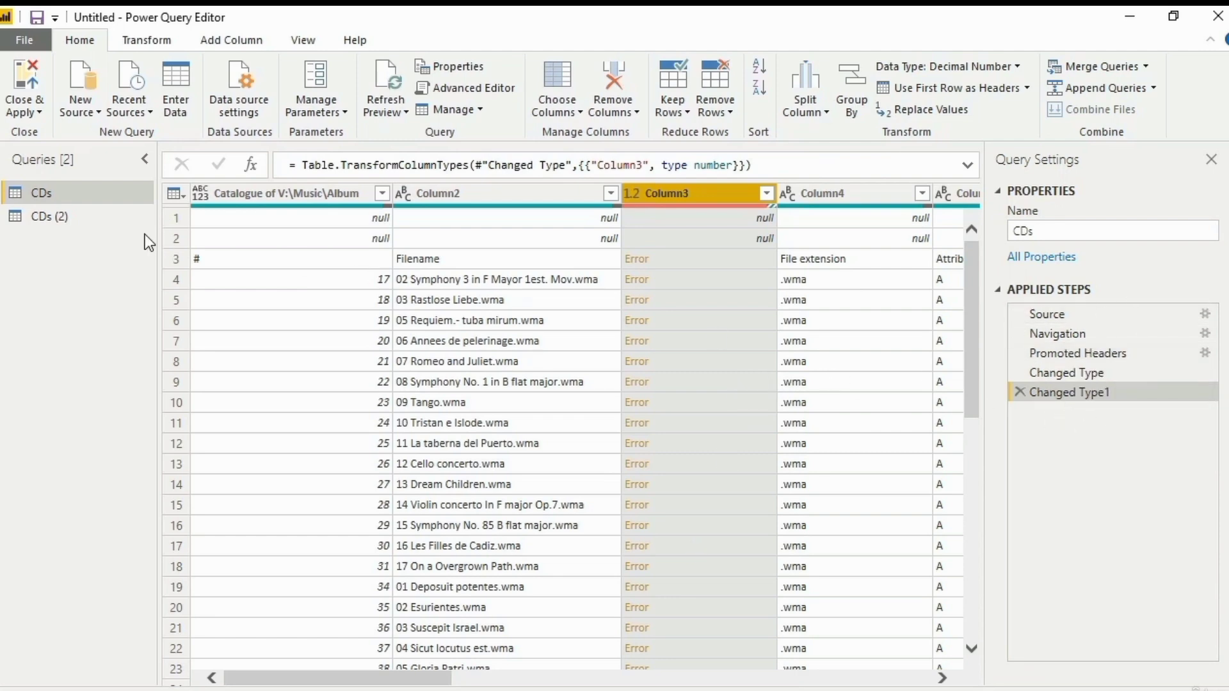
Check the duplicate's applied steps and remove the Changed Type1 step from the original CDs query
click(71, 215)
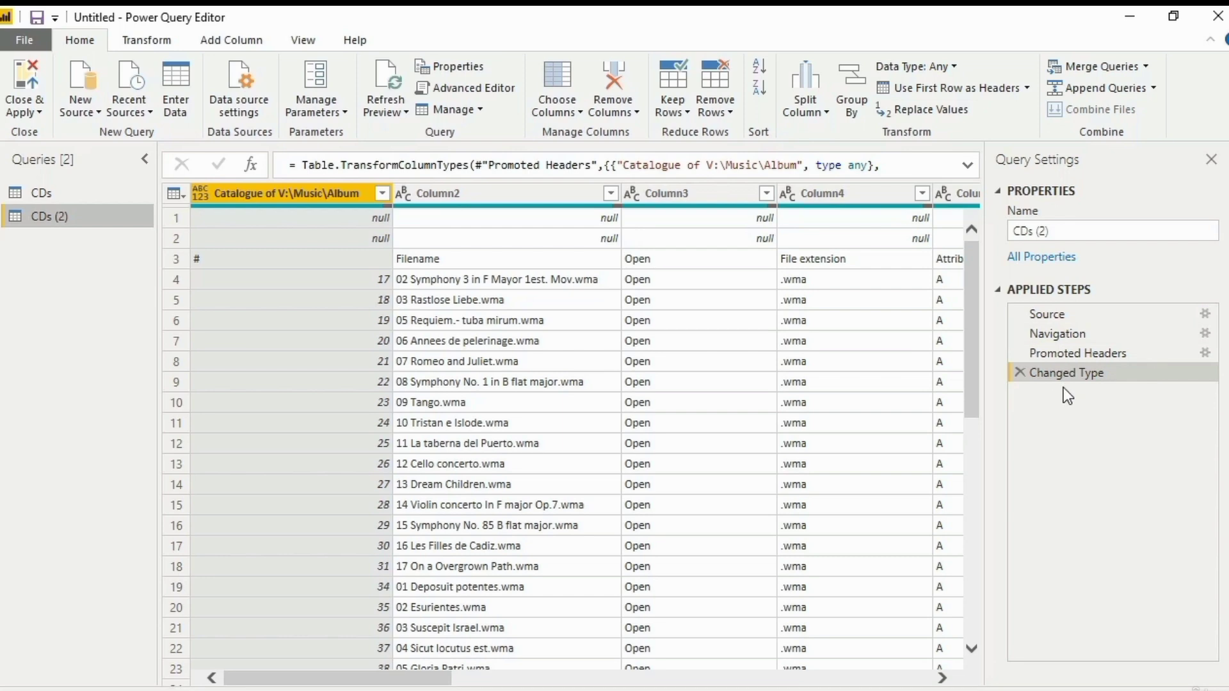
click(80, 192)
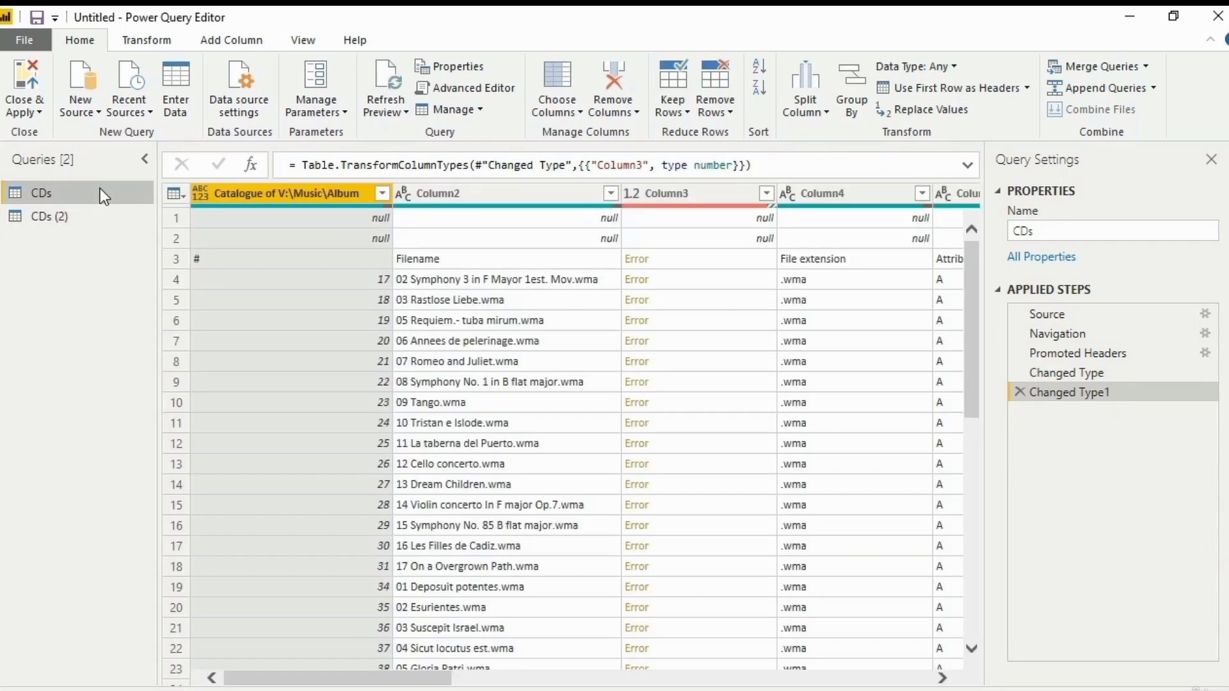
click(1019, 391)
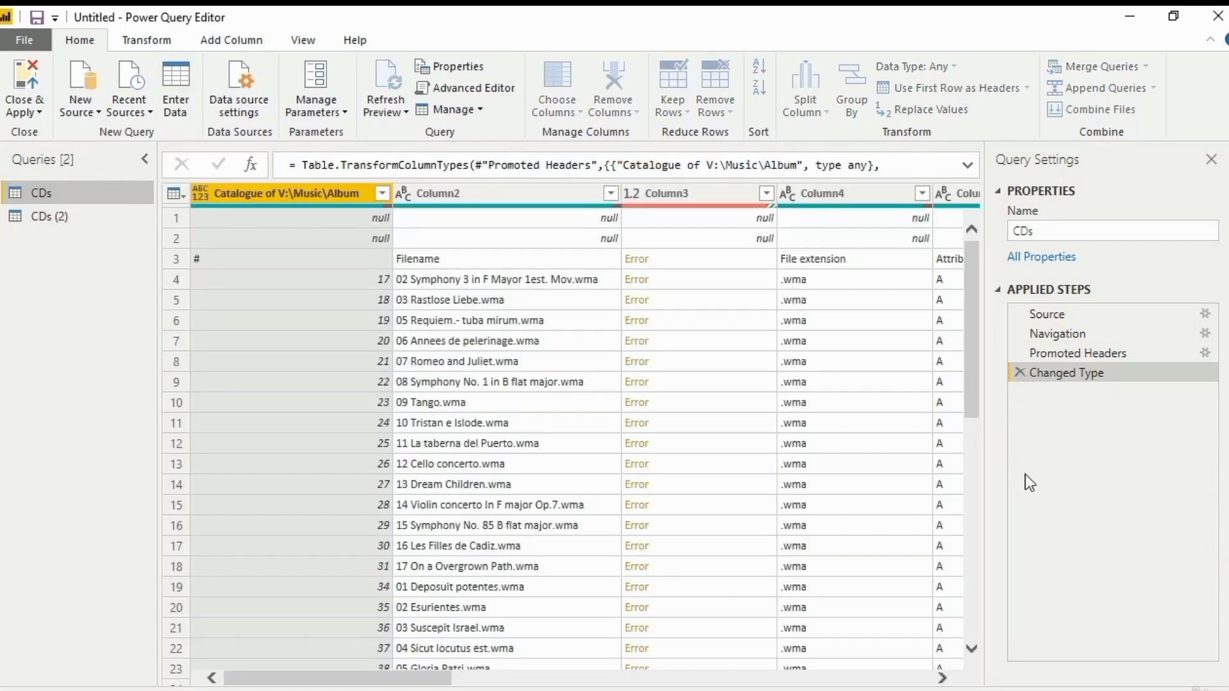
Delete the duplicated query CDs (2)
click(75, 216)
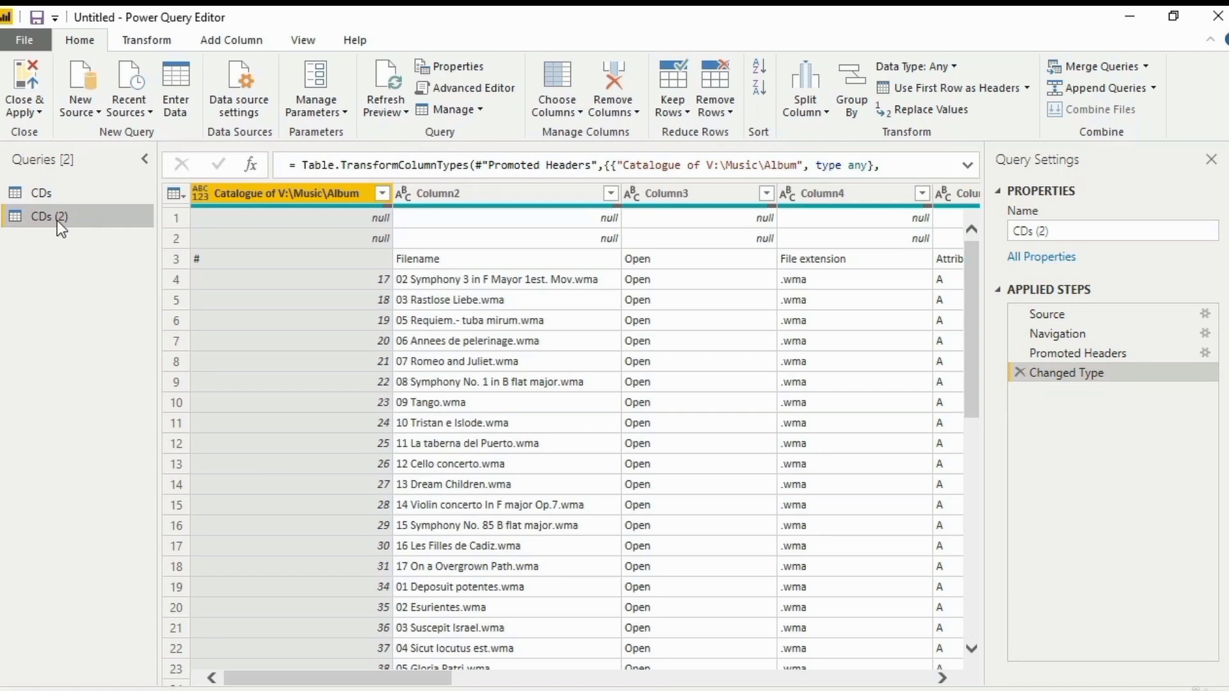
right_click(61, 223)
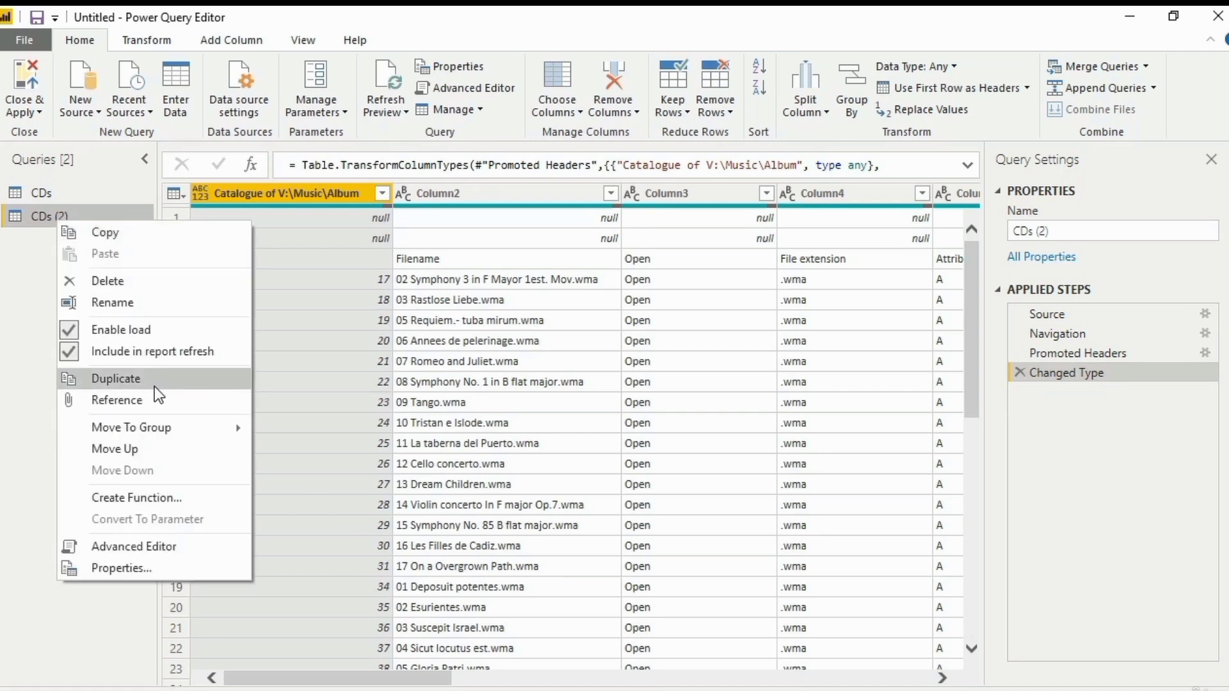
click(166, 281)
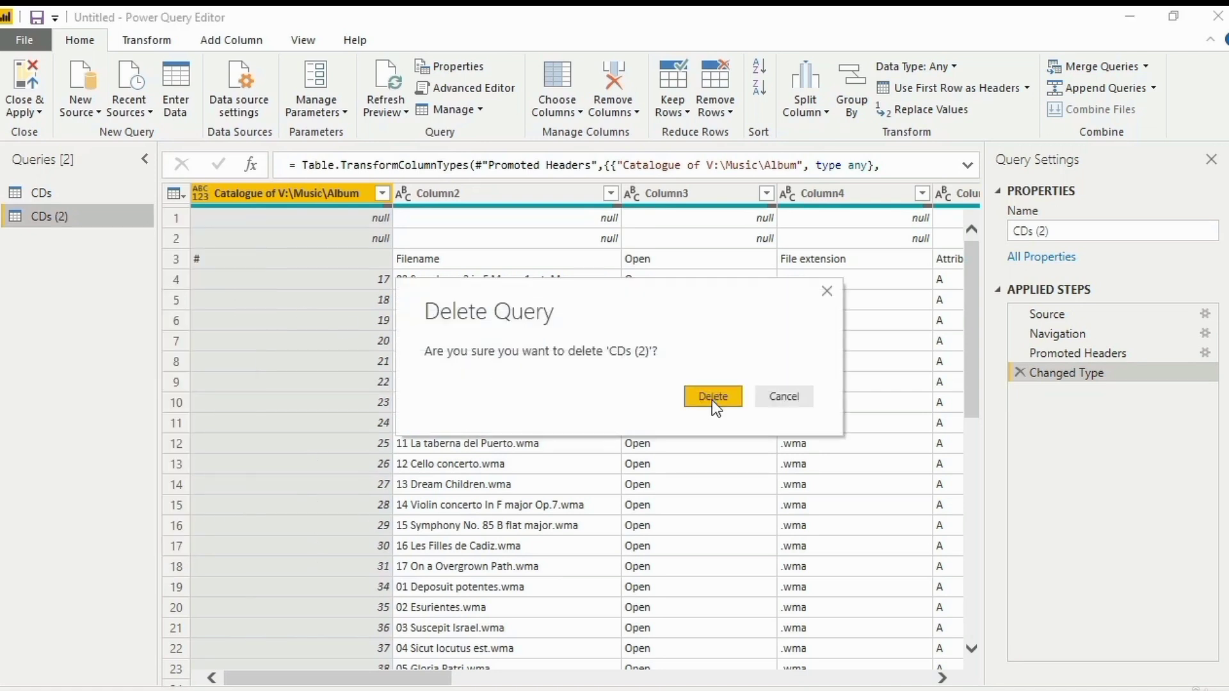
click(712, 399)
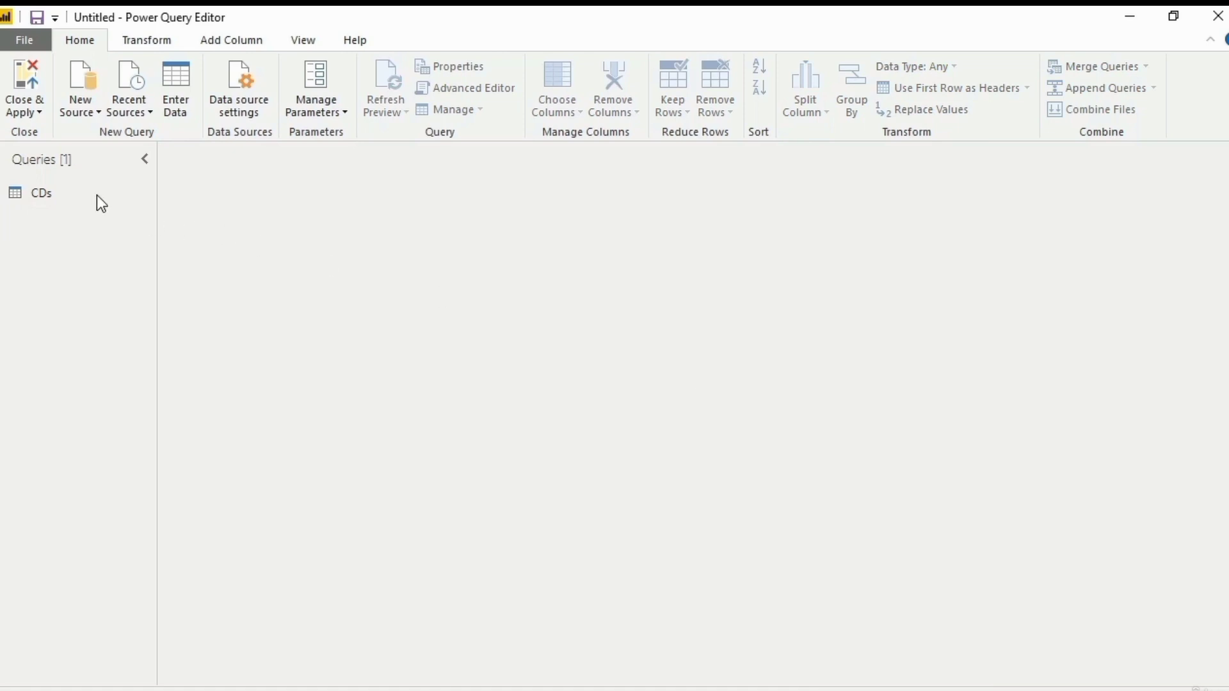
Create a reference to the CDs query and highlight the query name in the new query's source formula
click(57, 196)
click(471, 112)
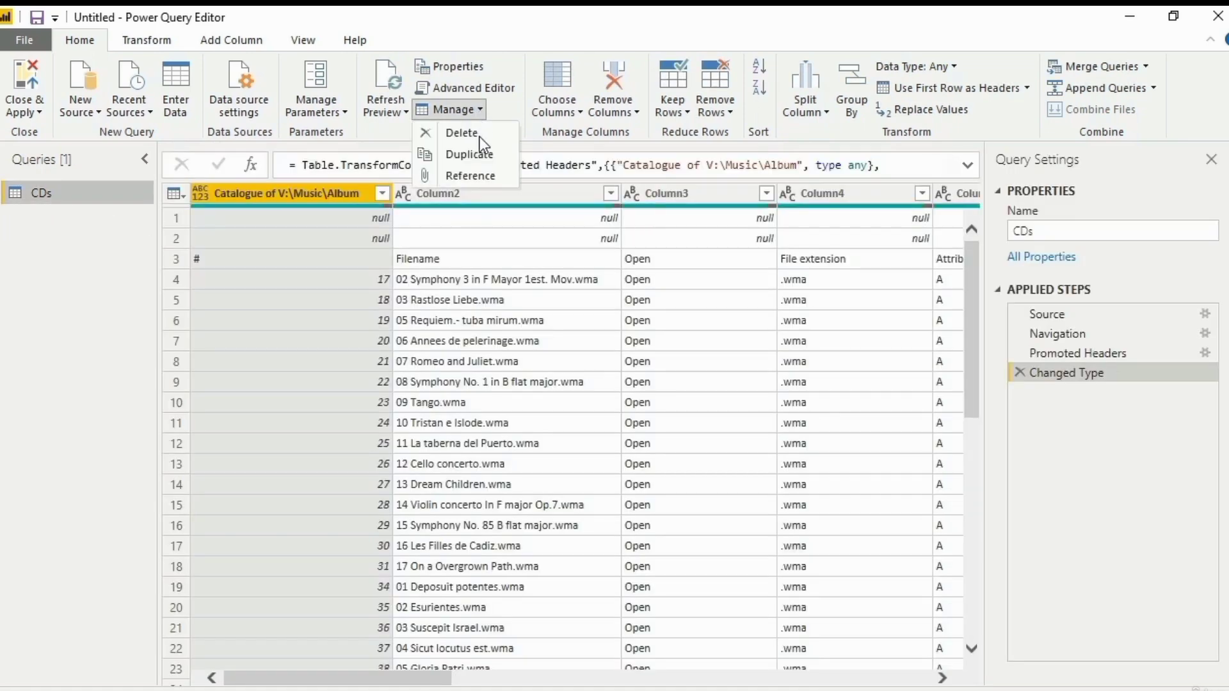
click(477, 173)
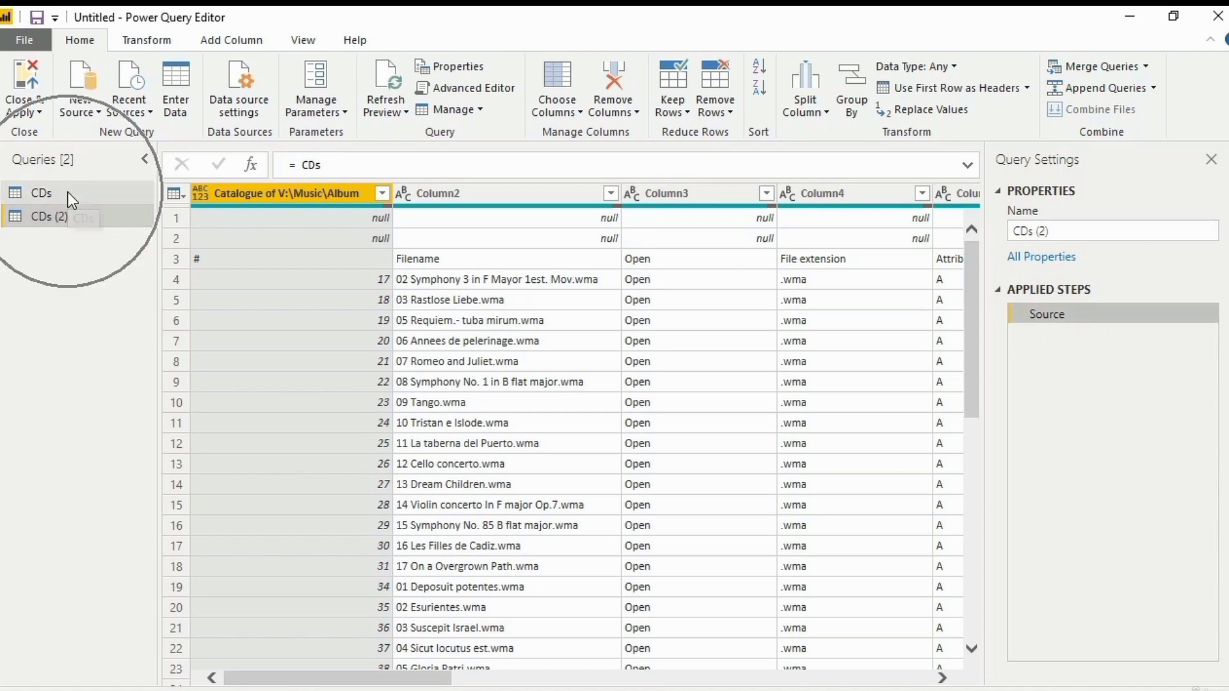
double_click(311, 165)
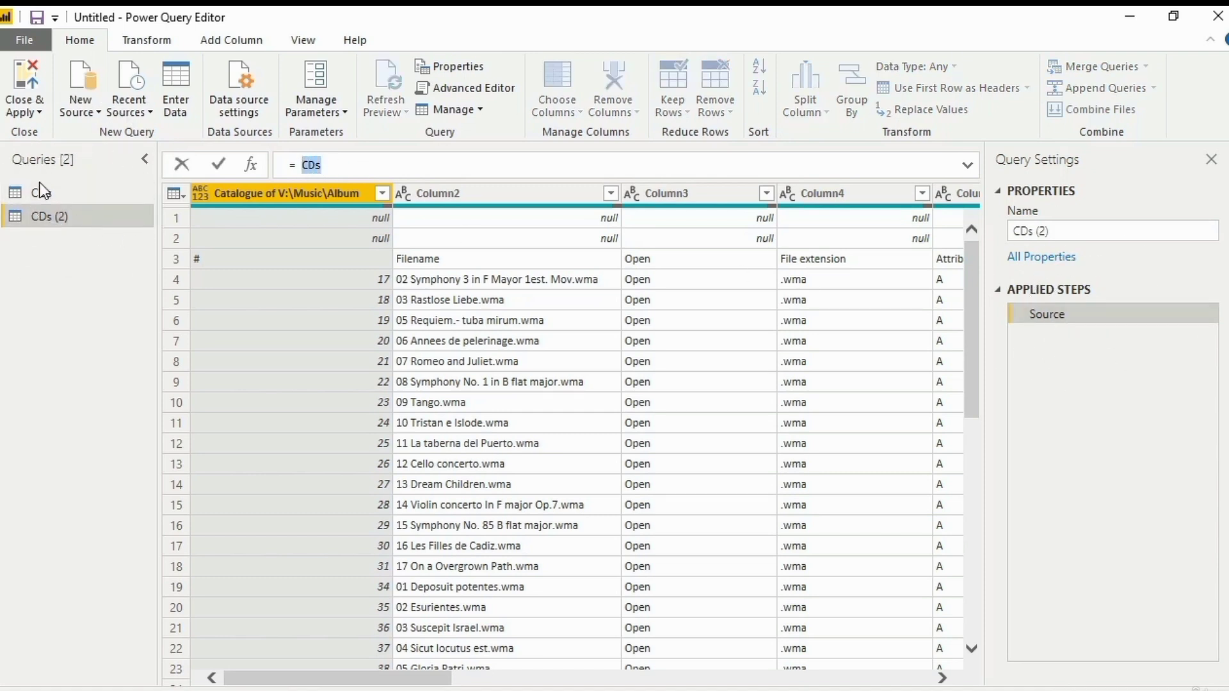
Change Column3 of the original CDs query to the Decimal Number data type, adding the conversion as a new step
click(51, 194)
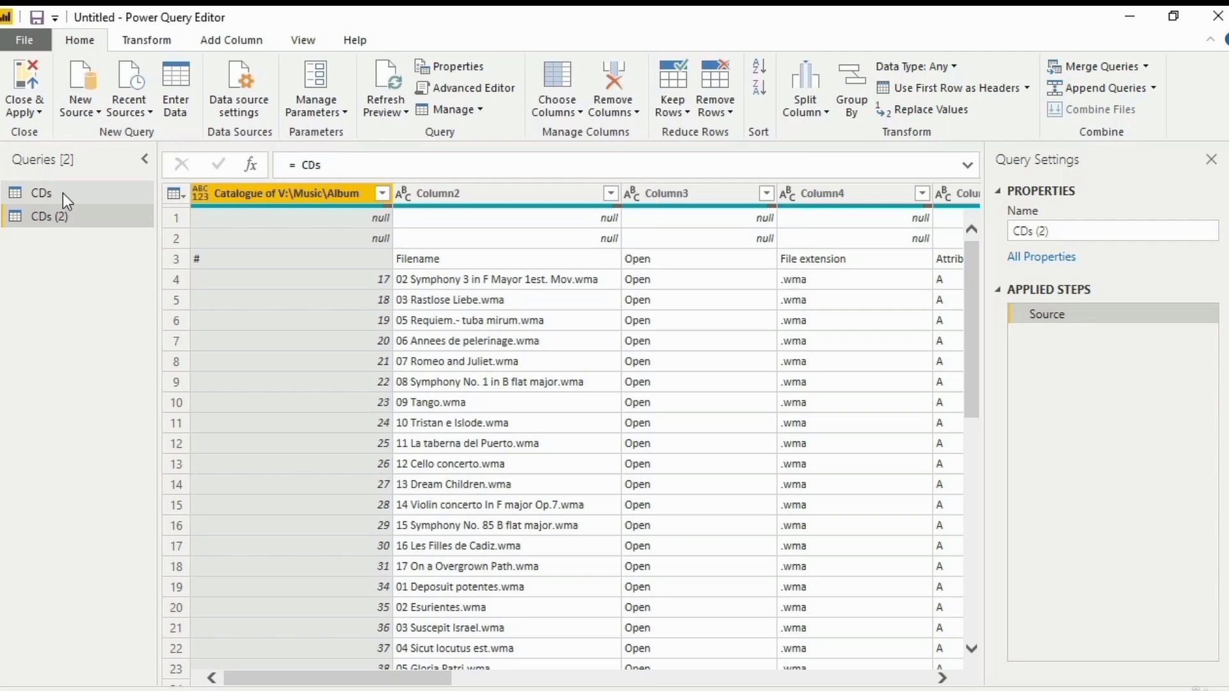
click(675, 195)
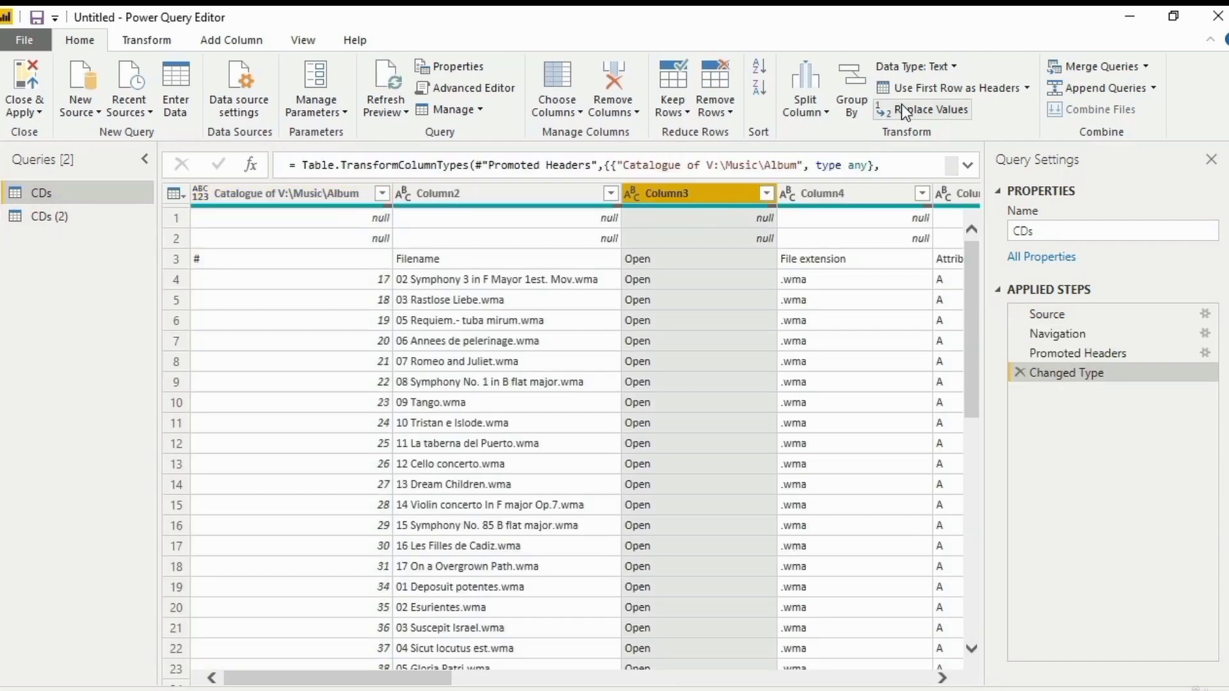
click(944, 66)
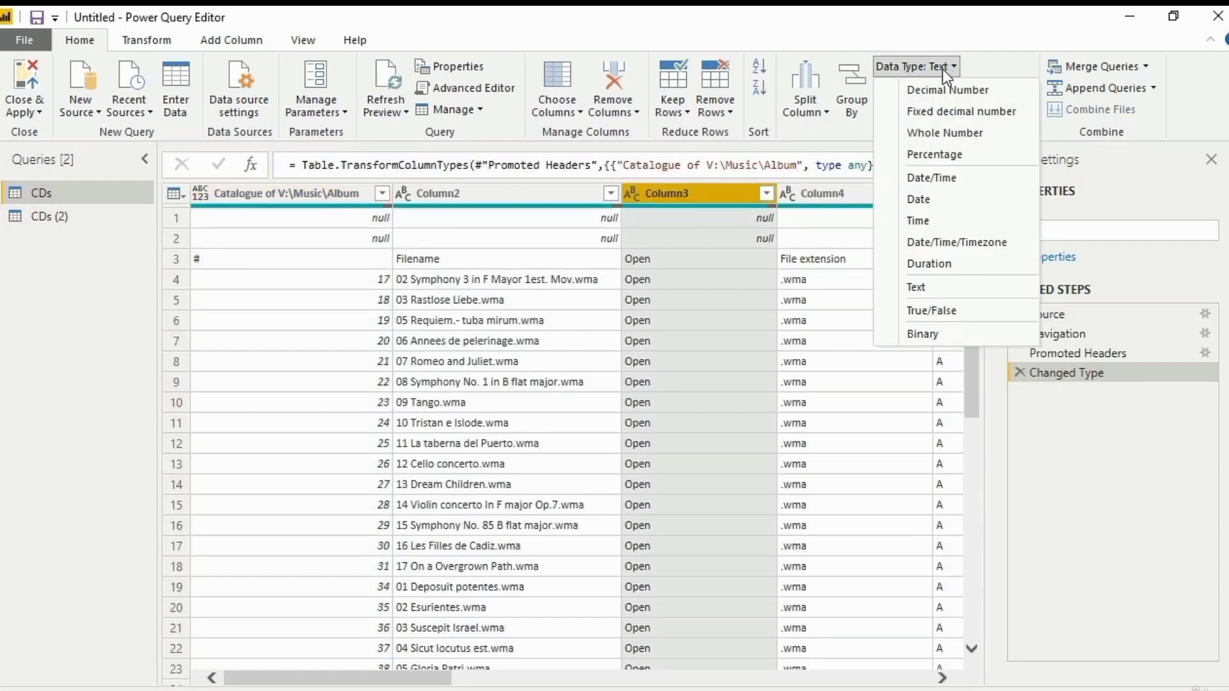
click(953, 93)
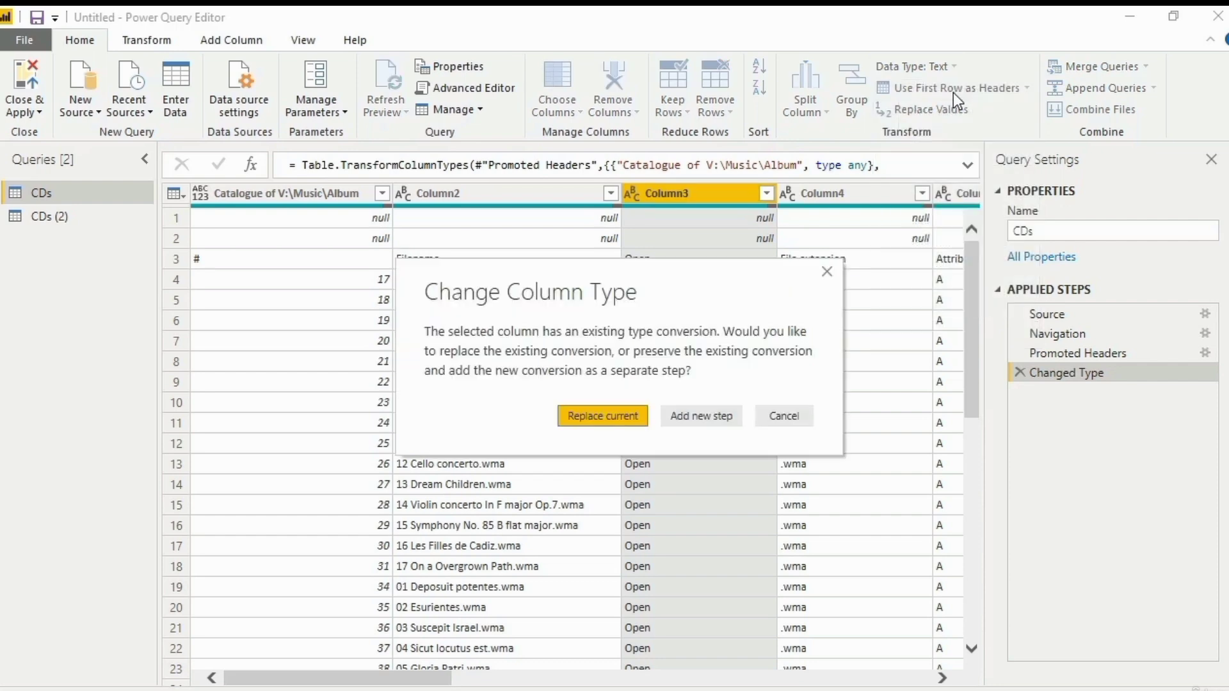
click(702, 416)
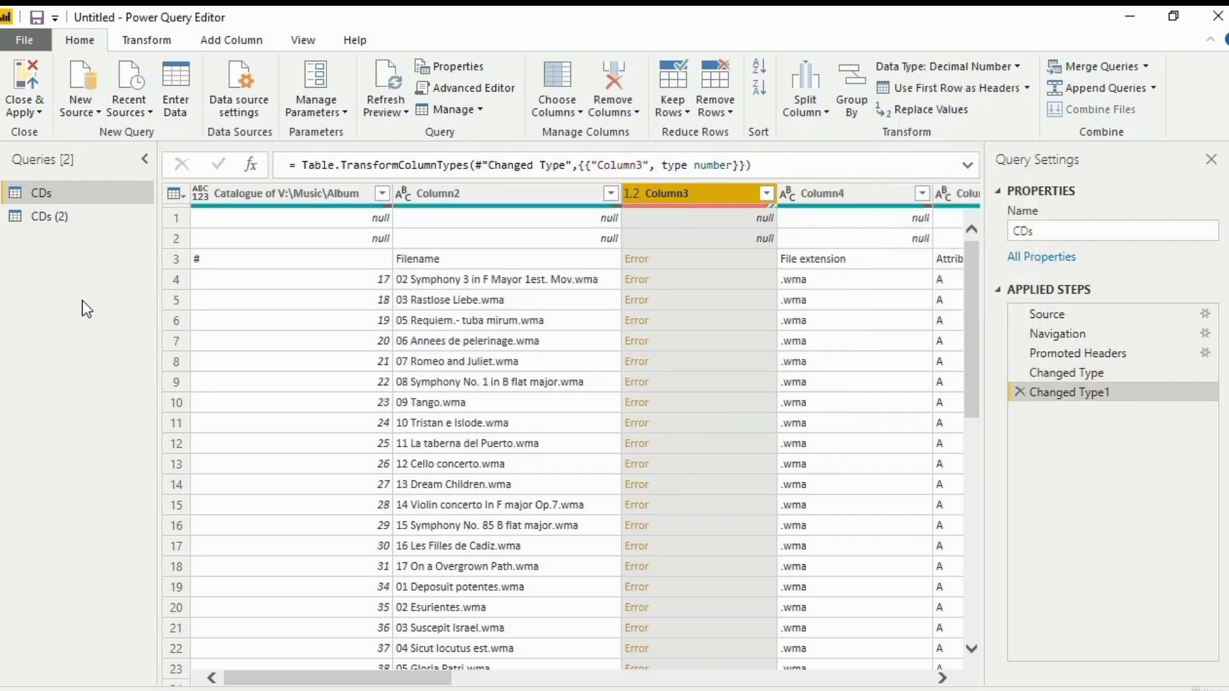
Compare Column3 and the applied steps of the referenced query CDs (2) with those of the original CDs query
click(64, 215)
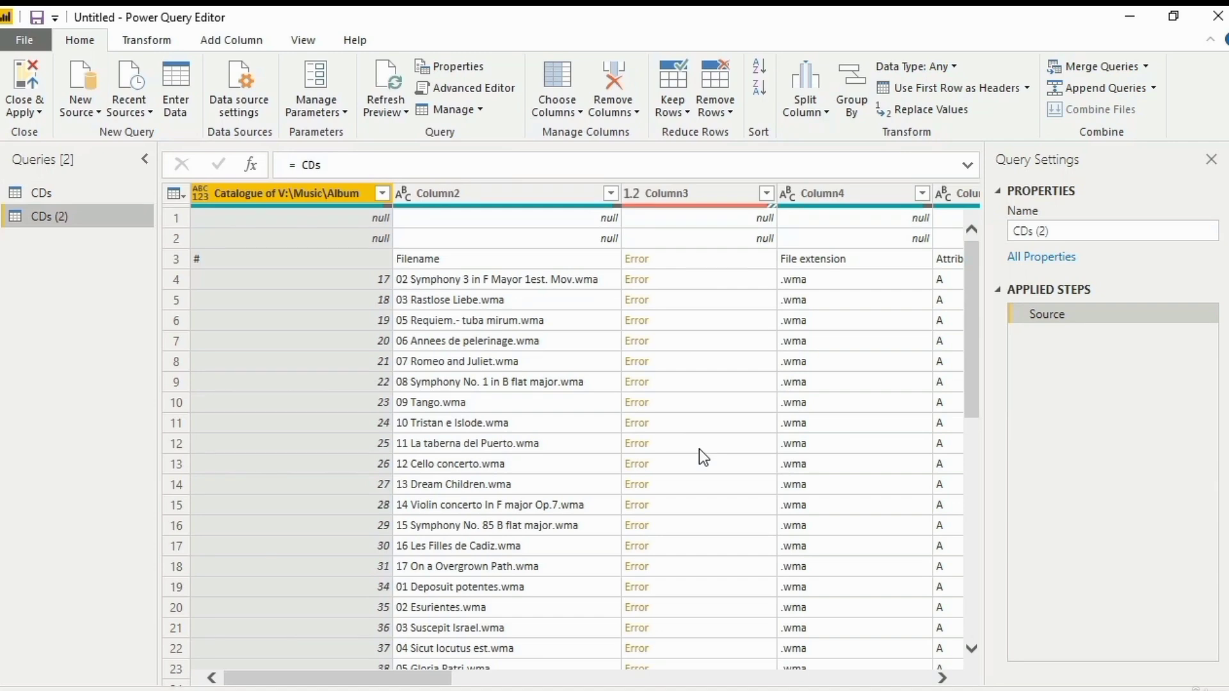
click(59, 192)
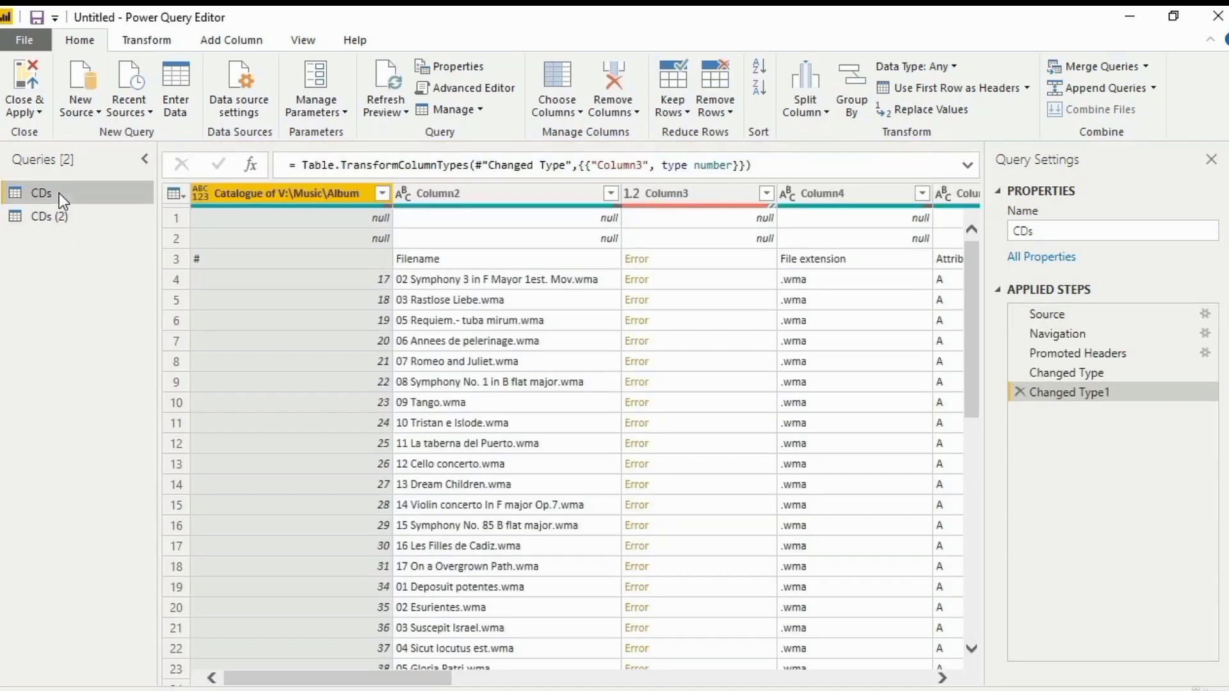
click(57, 215)
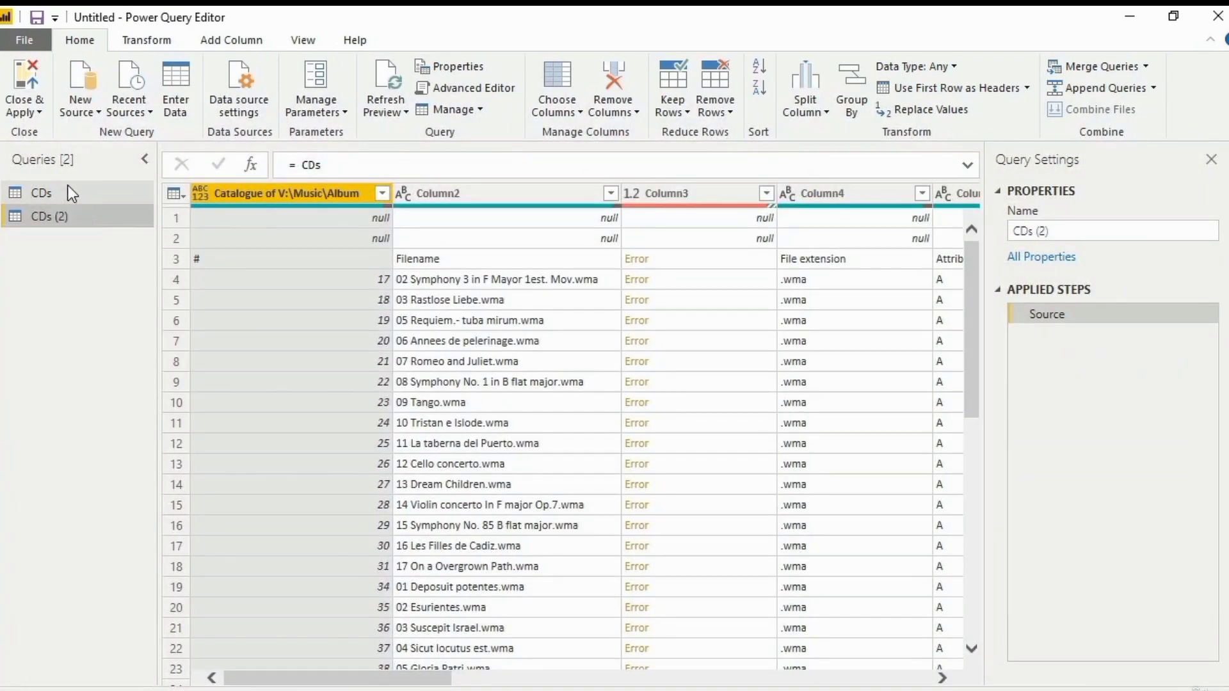
Delete the referenced query CDs (2)
right_click(53, 219)
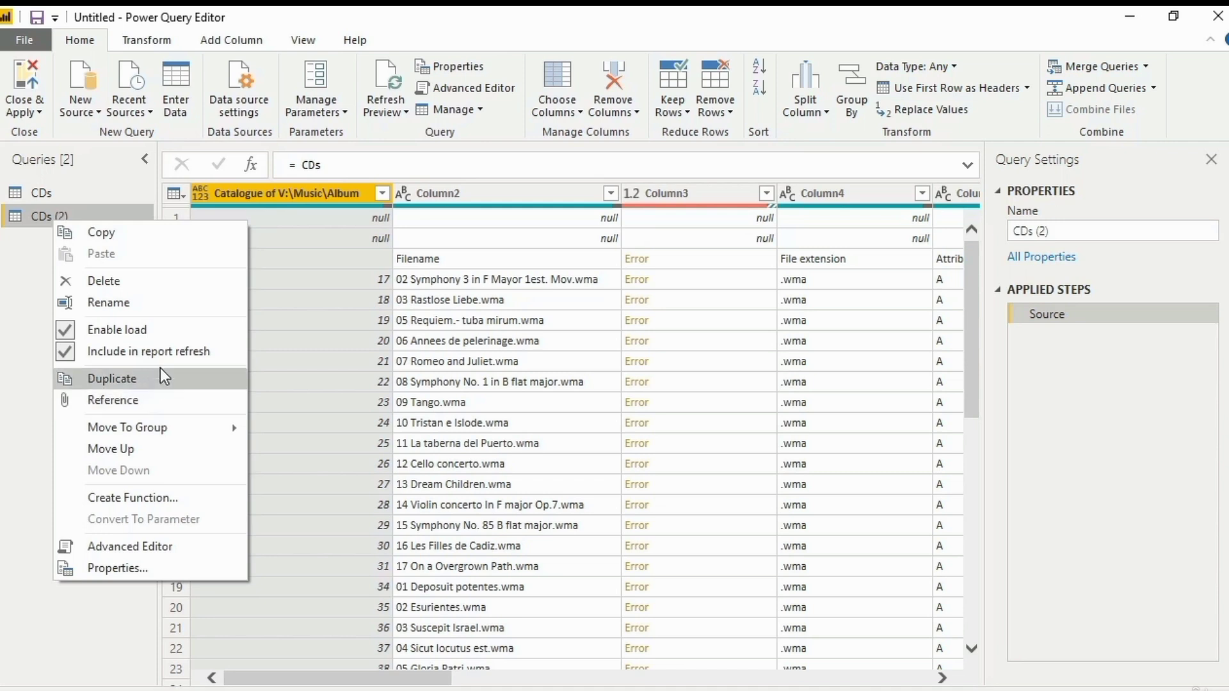
click(154, 281)
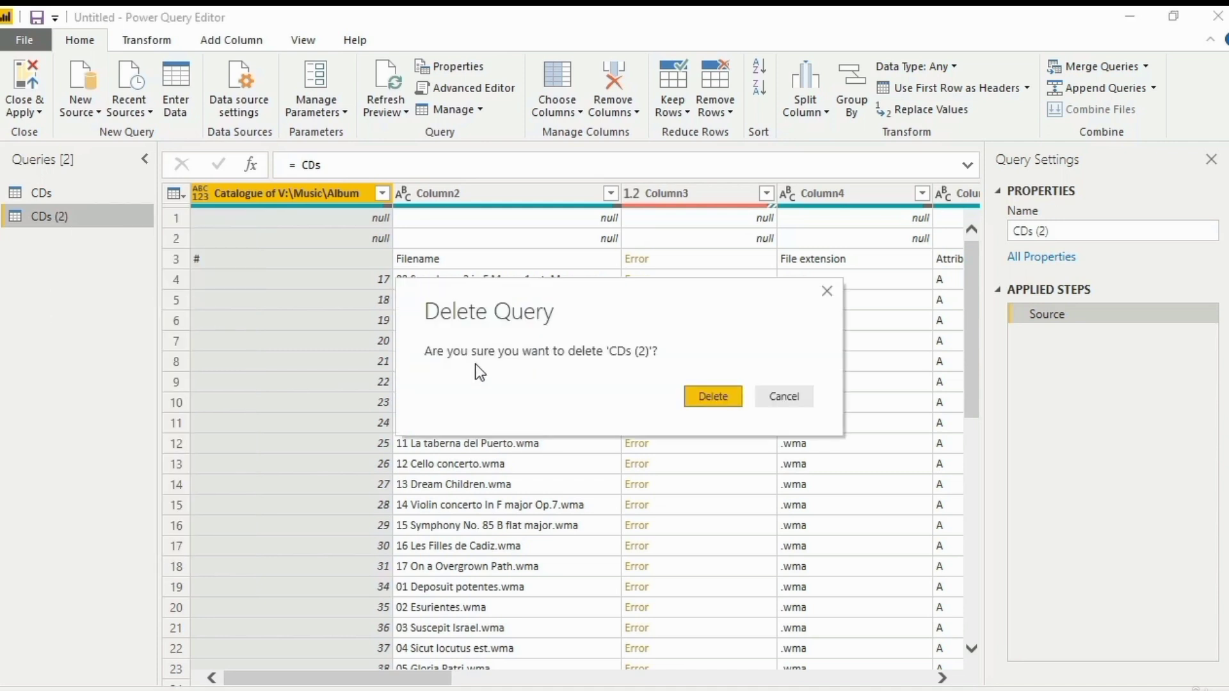
click(712, 399)
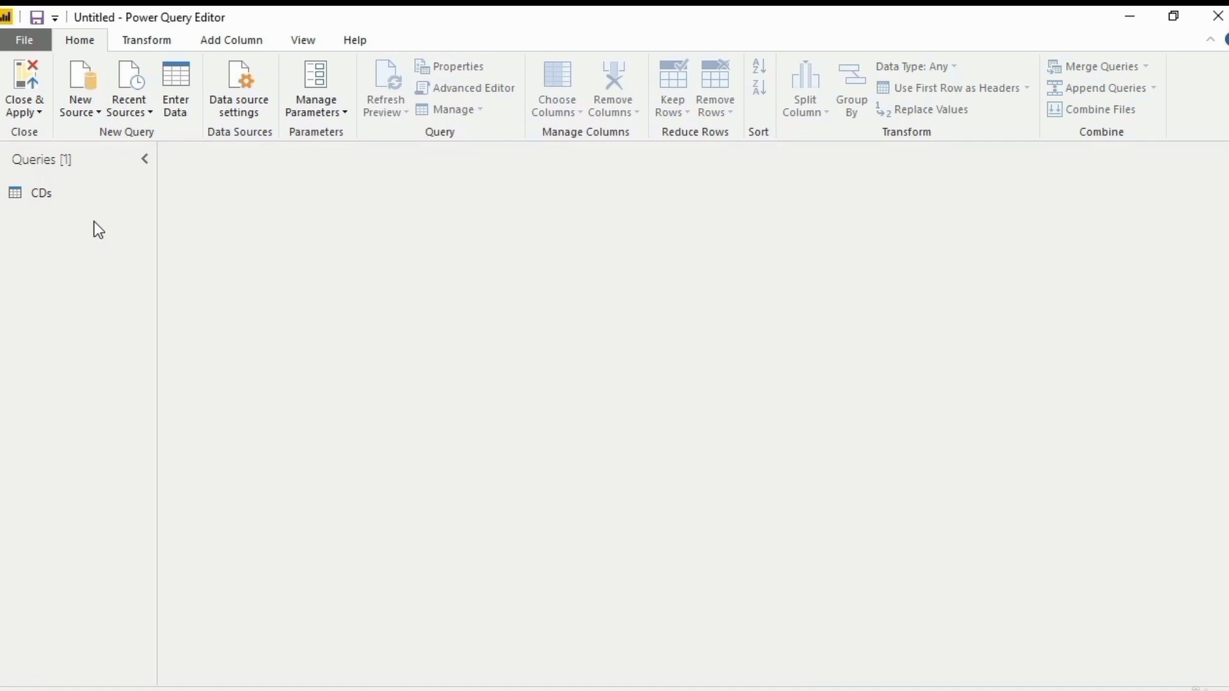
Review the preview refresh options and the query properties of CDs, and dismiss the properties without changes
click(97, 192)
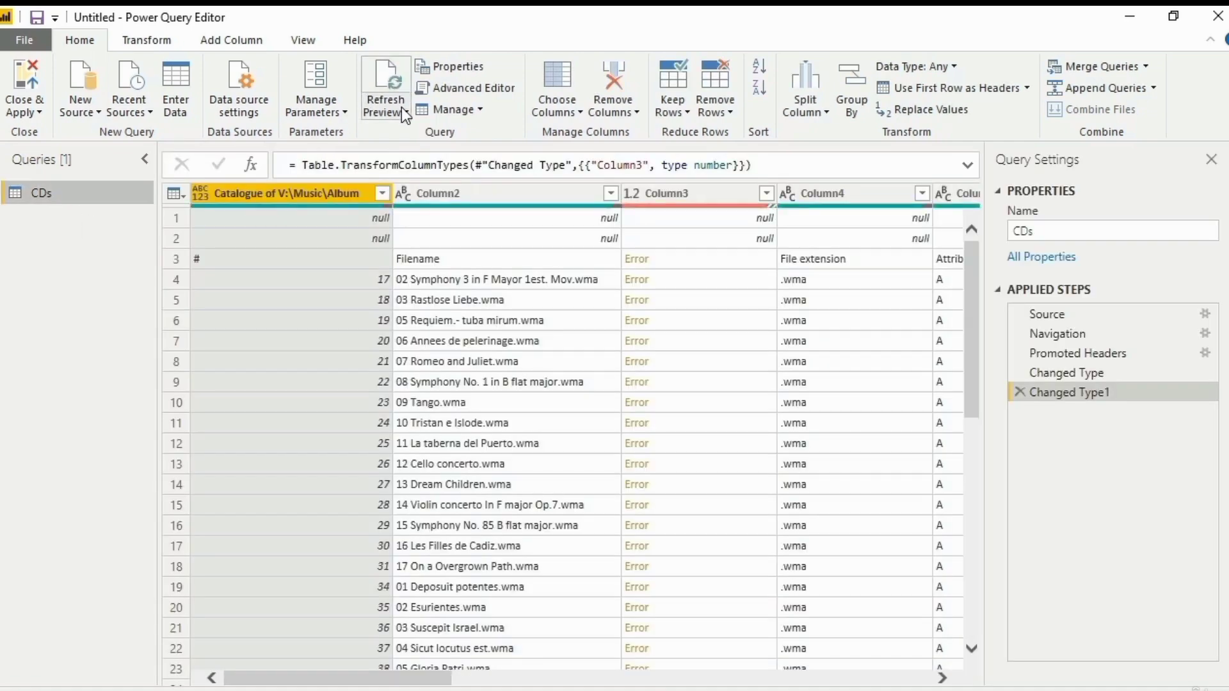
click(401, 107)
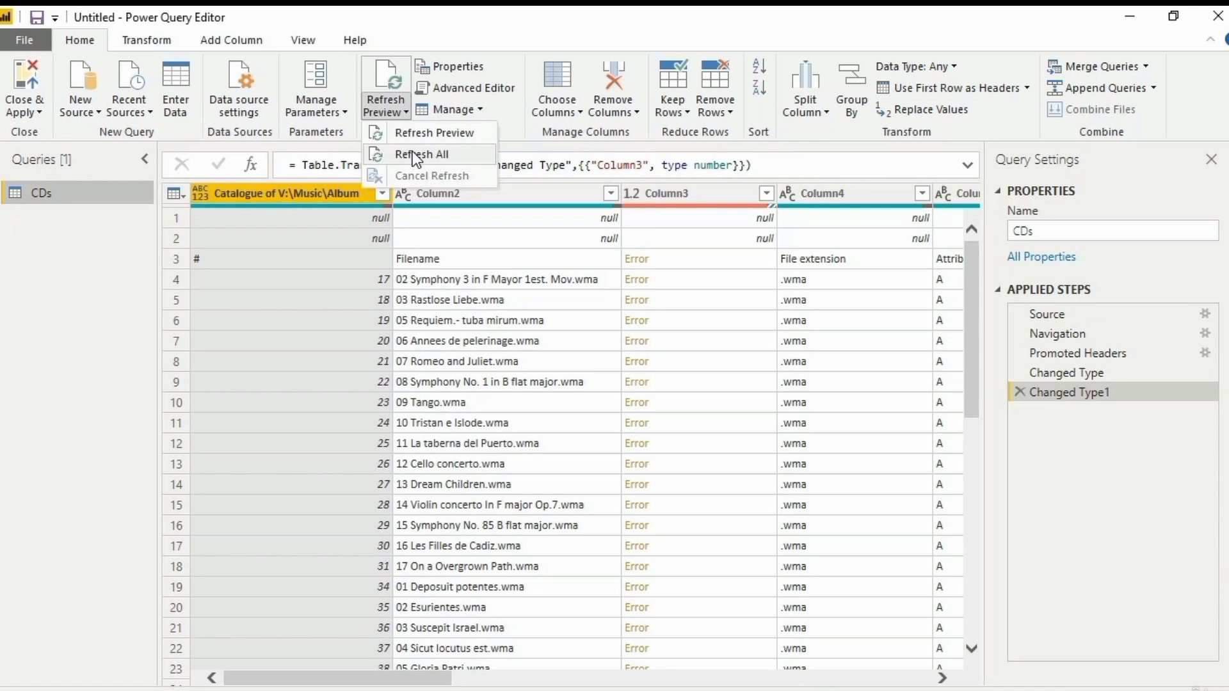
click(469, 68)
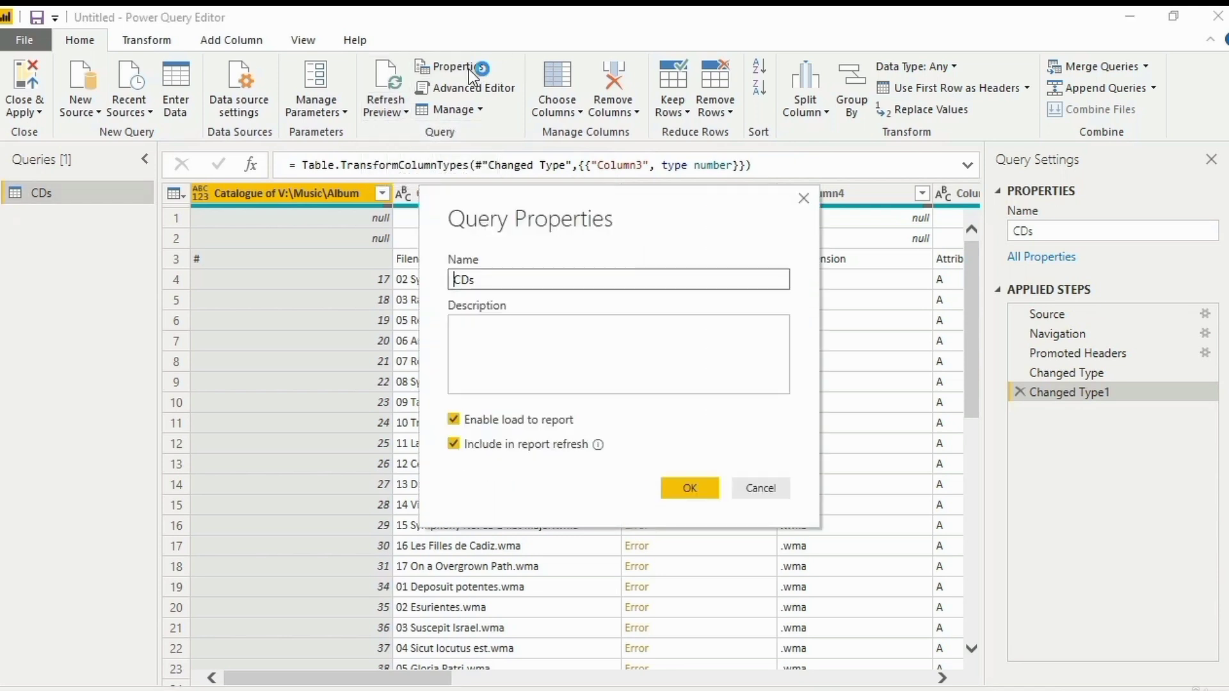
click(537, 352)
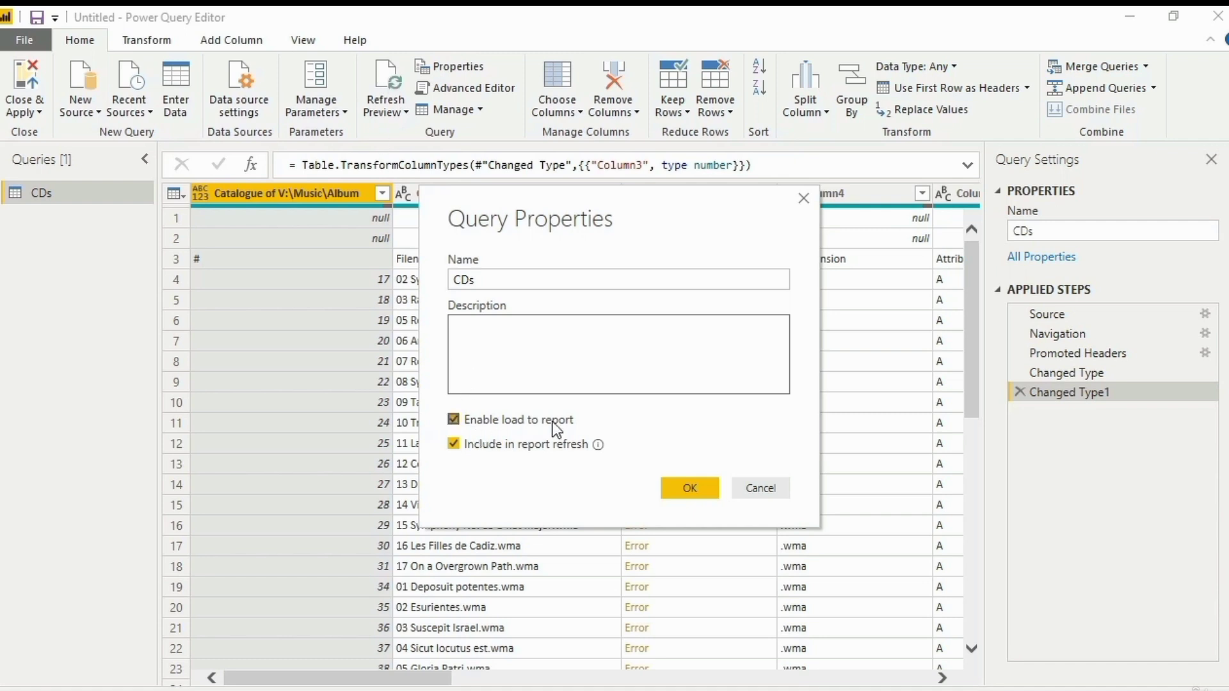
click(759, 490)
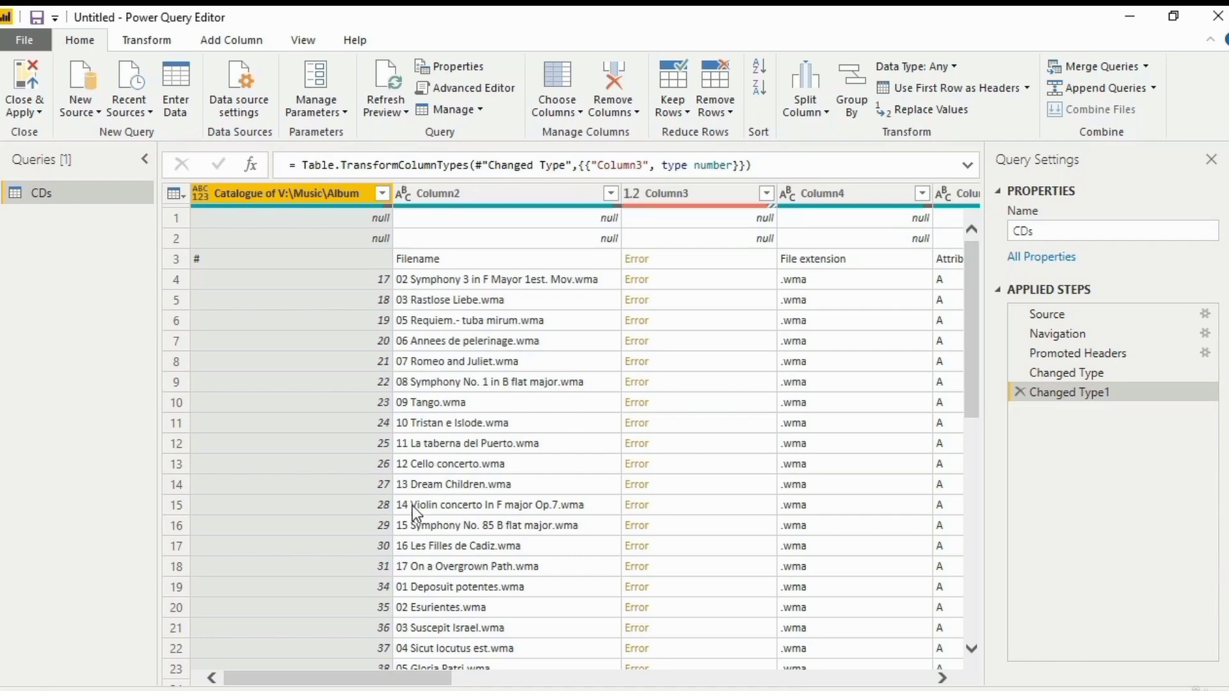
Examine the full M code of the CDs query in the Advanced Editor and close it without changes
click(490, 361)
click(479, 319)
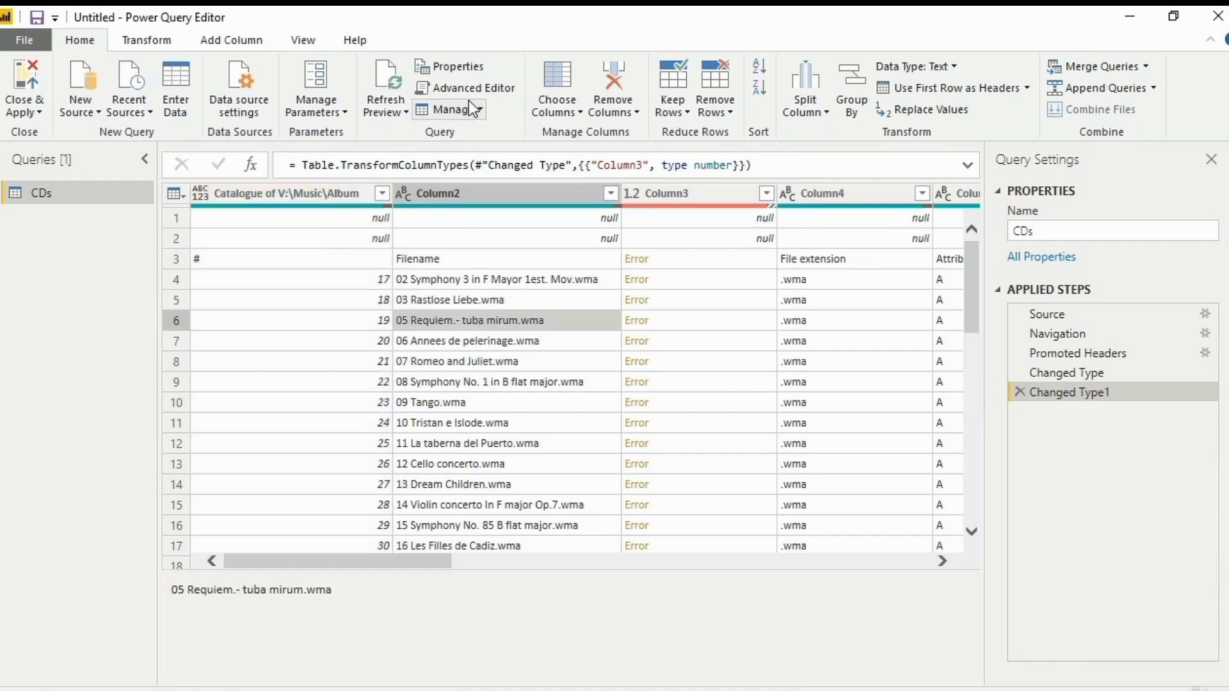
click(490, 89)
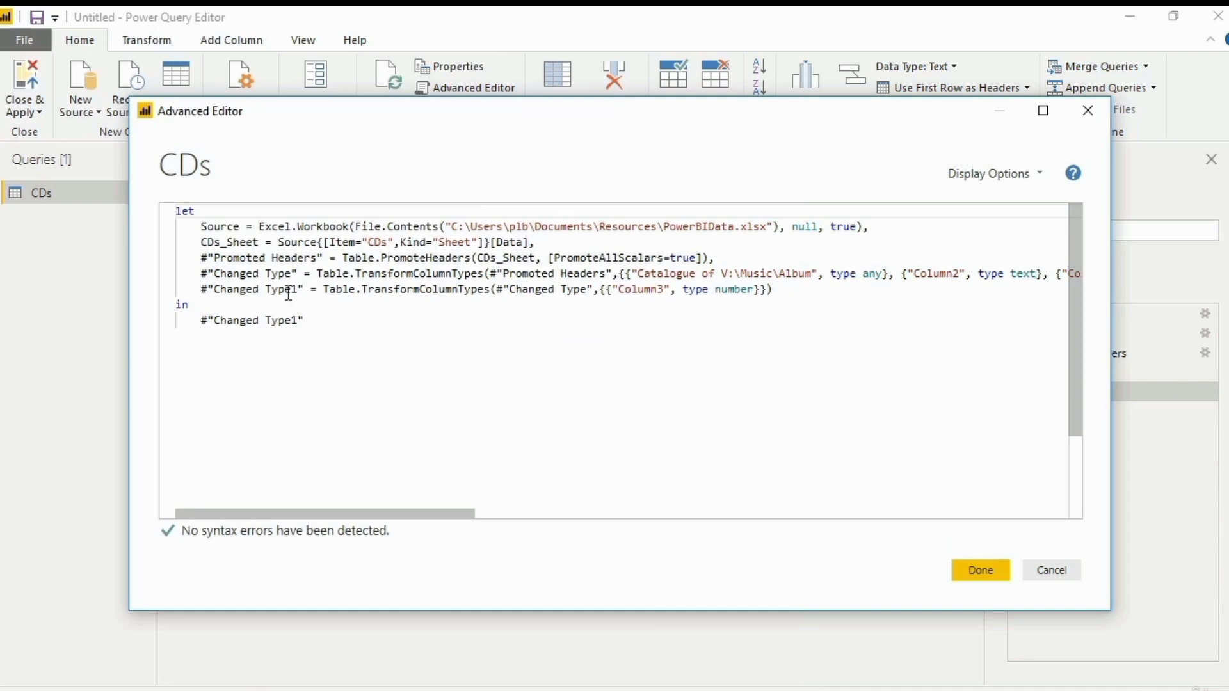
key(ctrl+a)
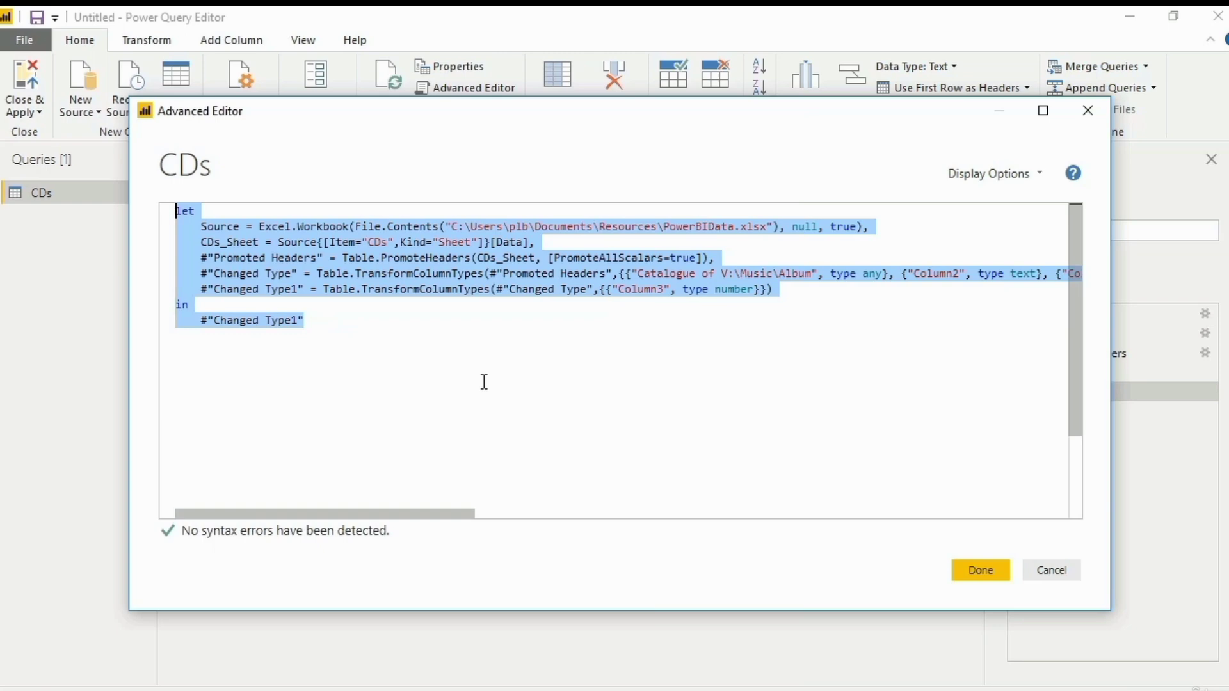
click(1064, 574)
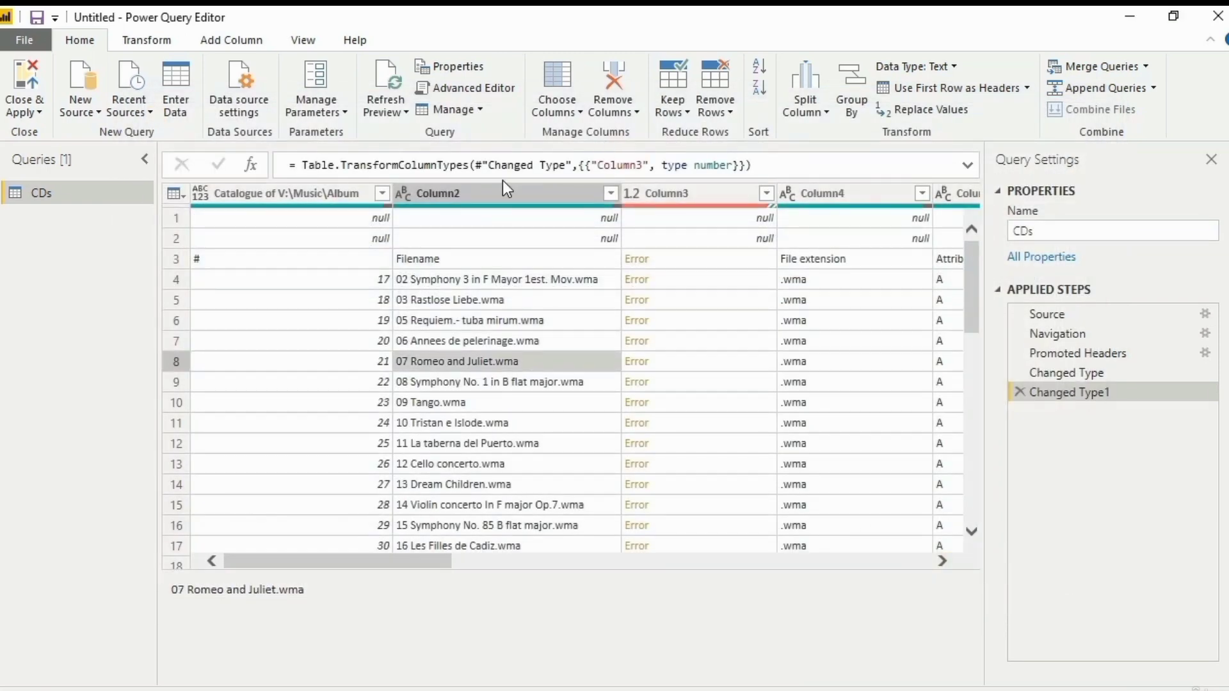
Check the parameter management options and the data source settings for the current file, including the powerbidata.xlsx source
click(329, 111)
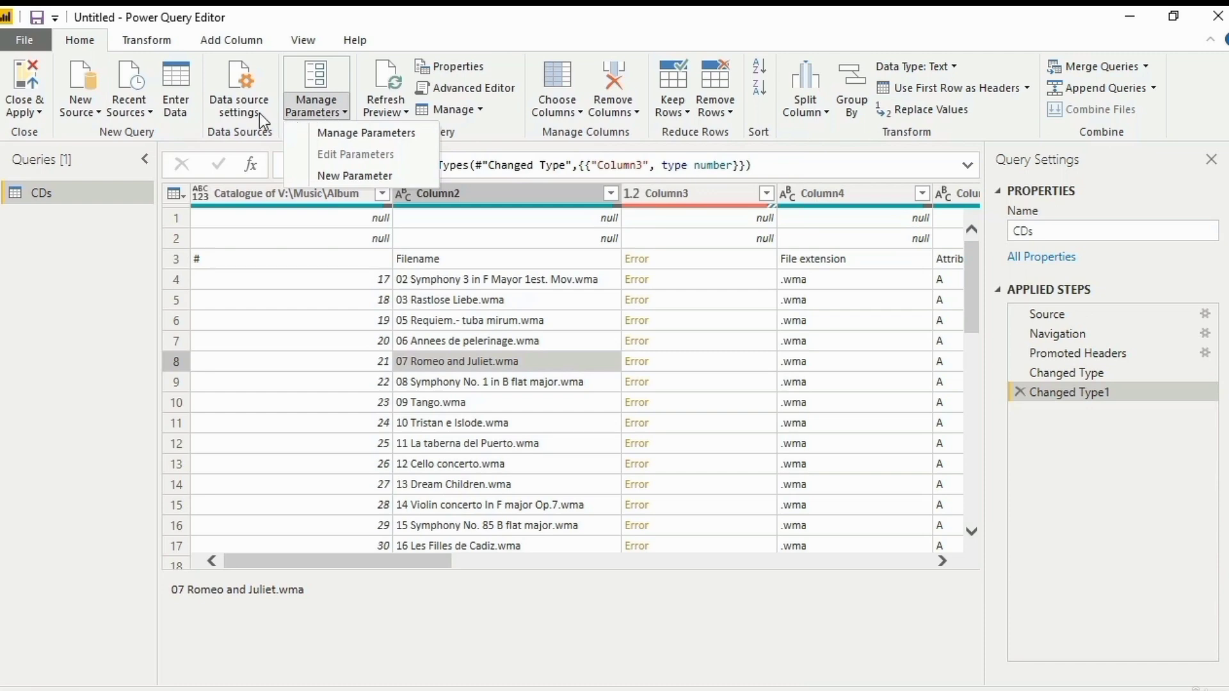
click(251, 80)
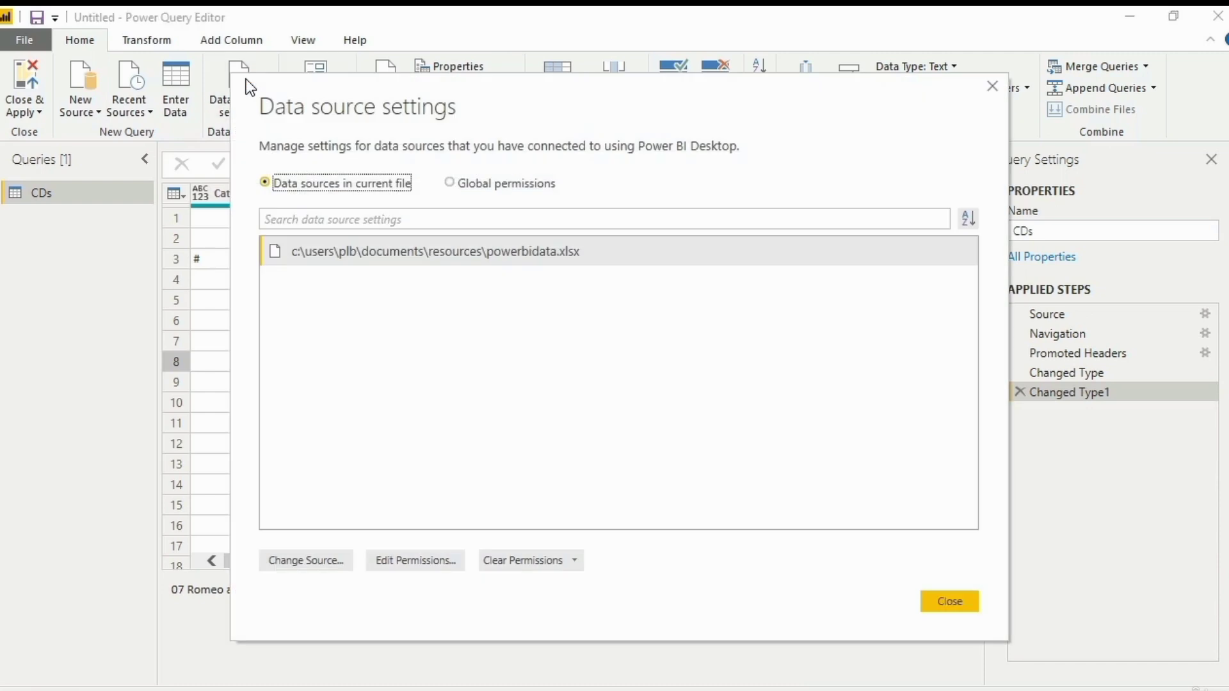
click(452, 253)
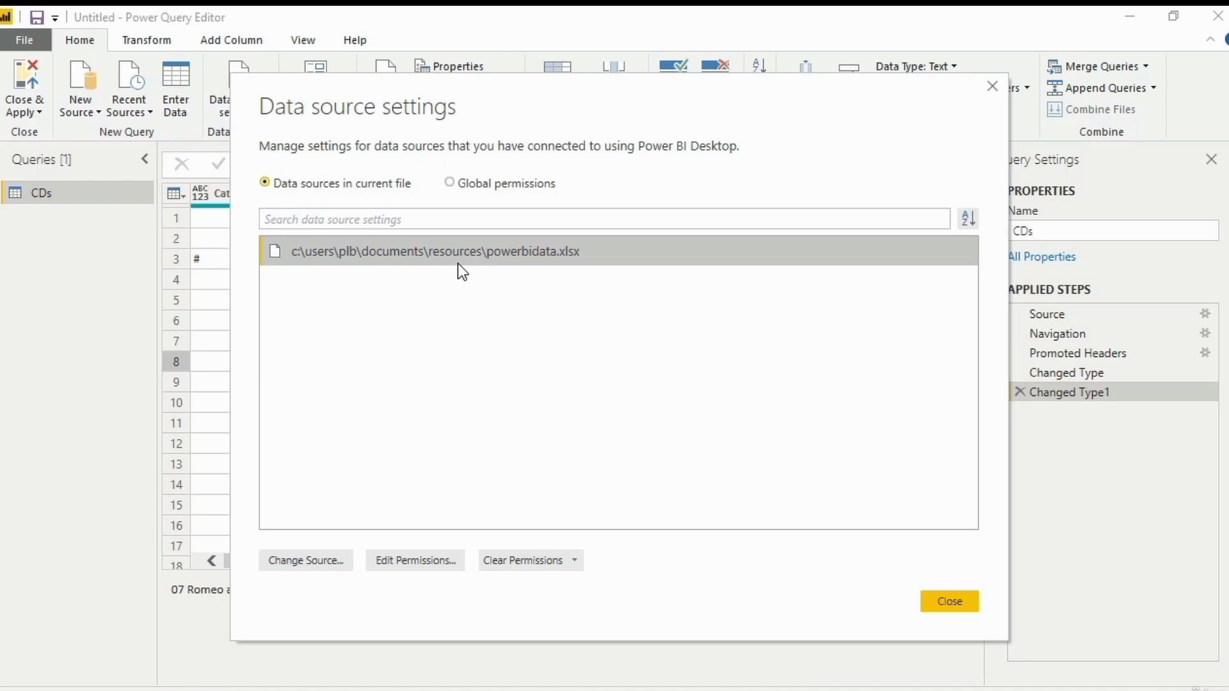
click(945, 602)
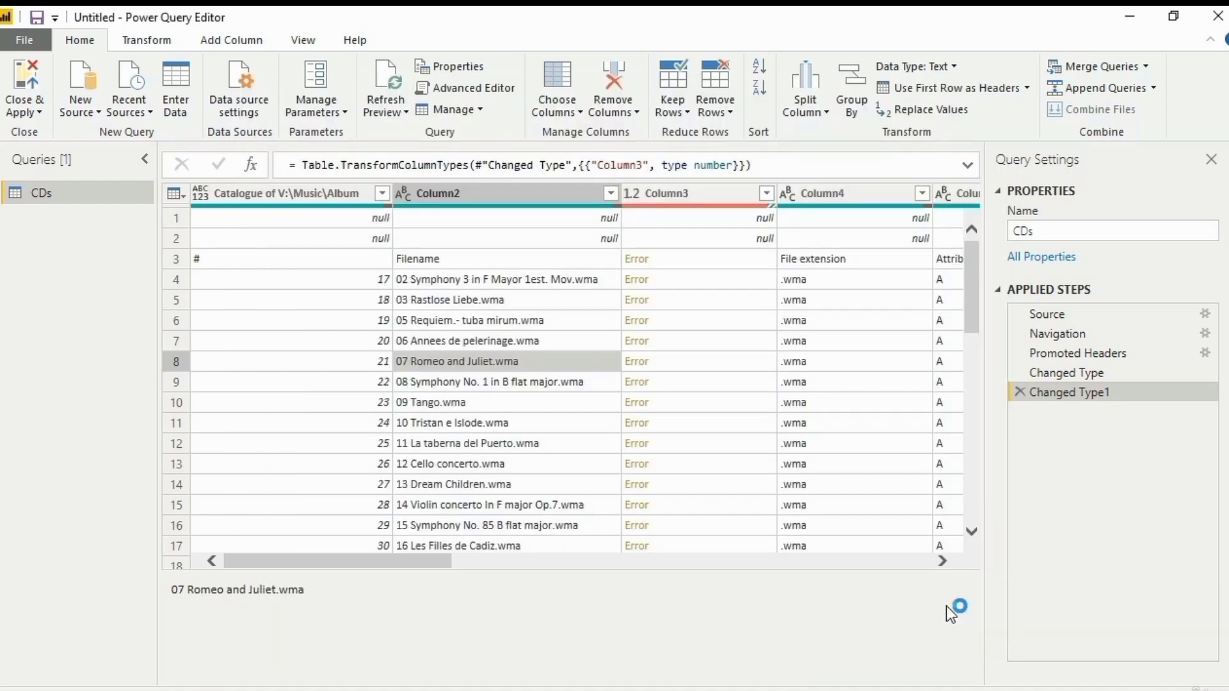